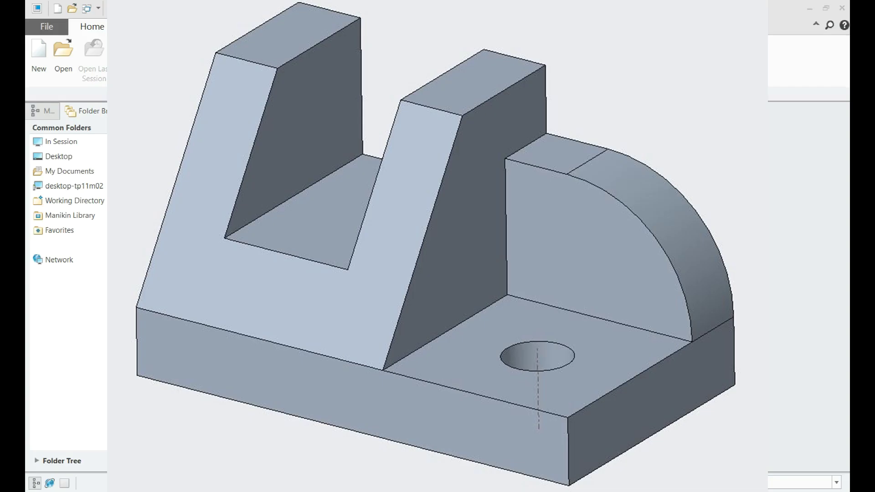
# Open the New file dialog from the Home ribbon
pyautogui.click(46, 65)
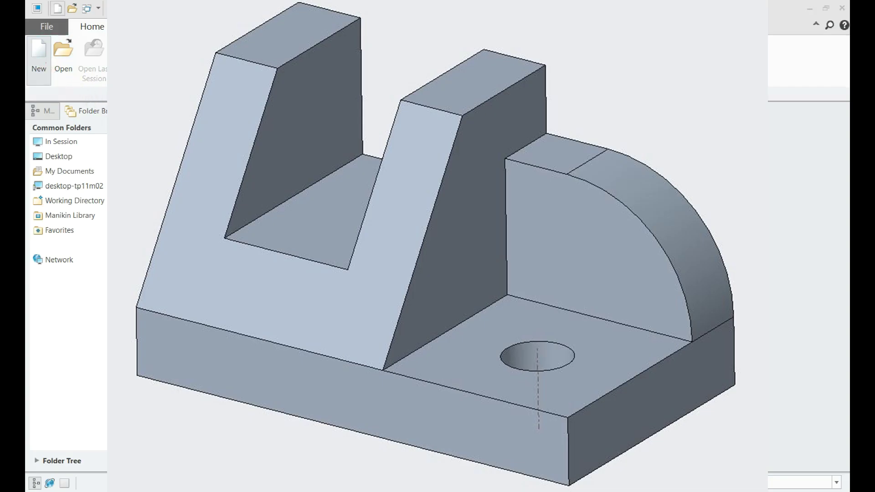
# Create the solid part sample_part and turn on datum plane display
pyautogui.write('sampl')
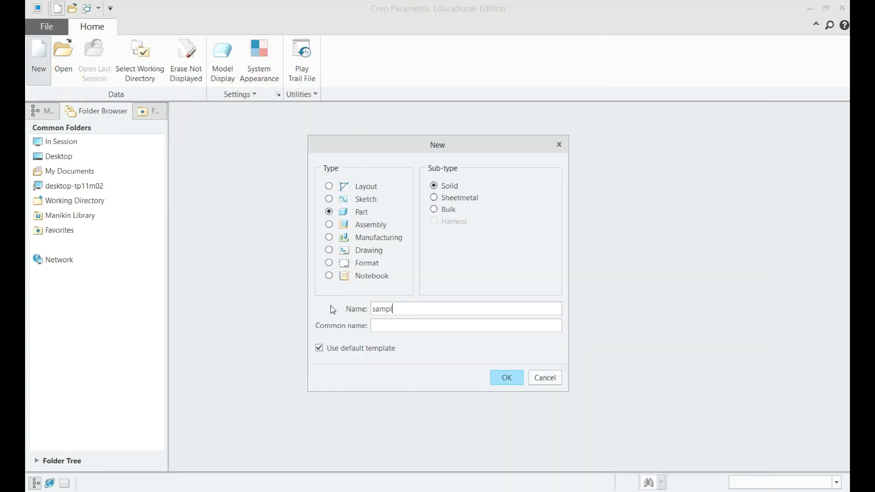
pyautogui.write('e_part')
pyautogui.click(503, 377)
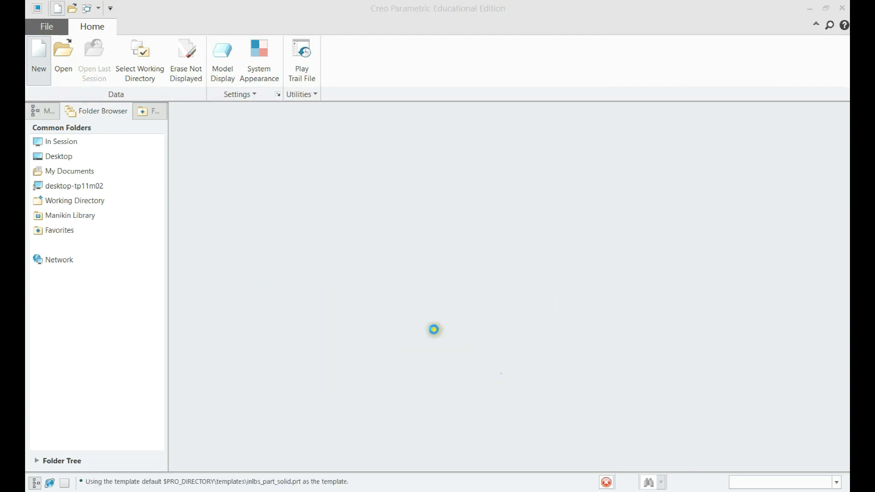
pyautogui.click(558, 115)
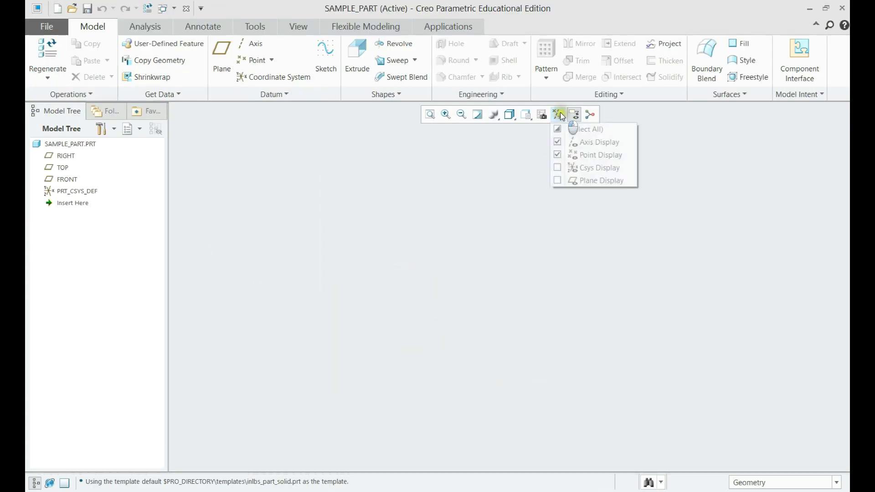
pyautogui.click(581, 181)
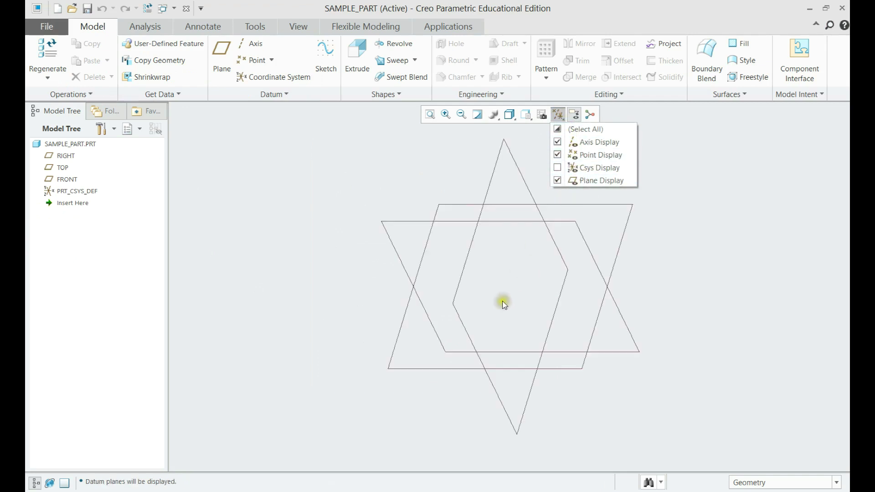
pyautogui.click(381, 273)
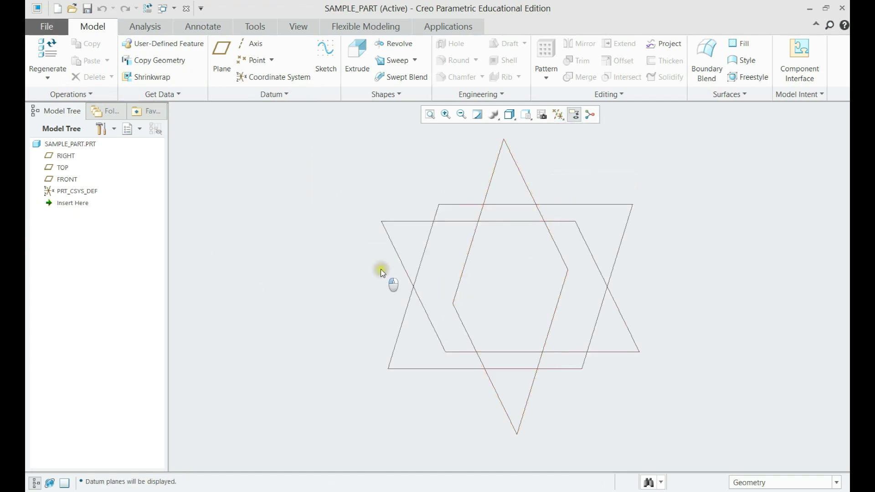
pyautogui.click(47, 26)
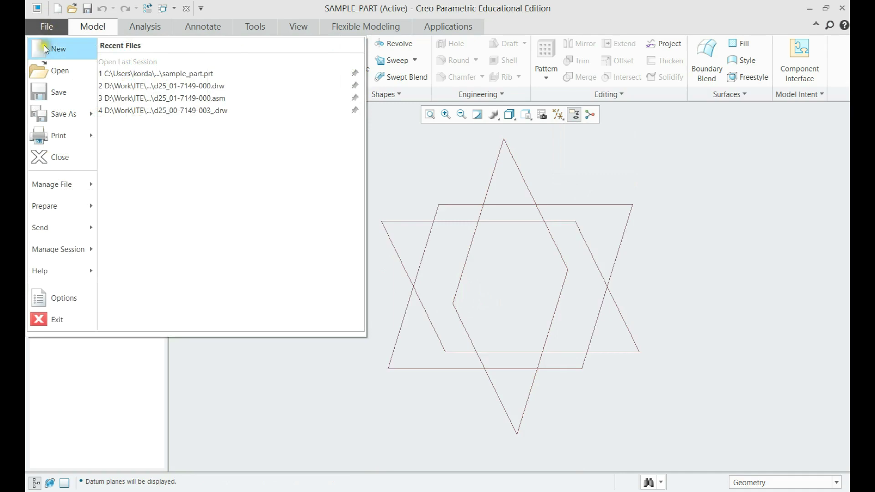
# Change SAMPLE_PART's units to millimeter Kilogram Sec (mmKs), converting existing dimensions
pyautogui.click(48, 209)
pyautogui.click(164, 73)
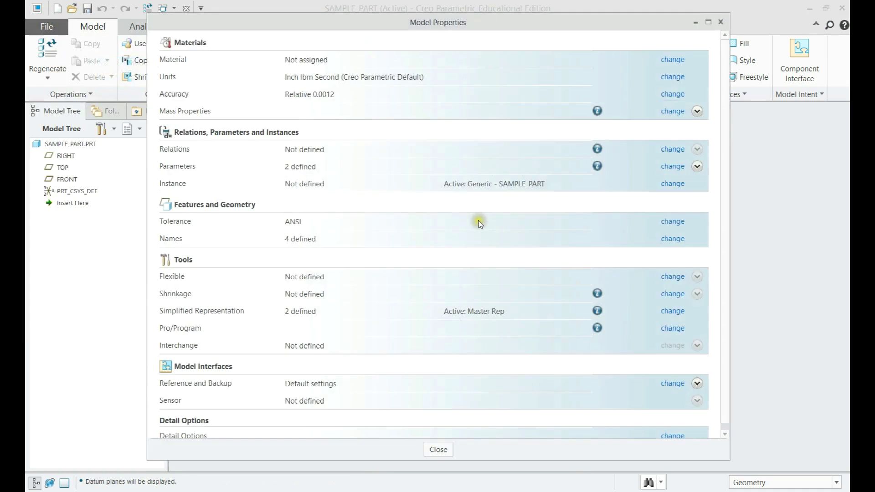
pyautogui.click(676, 77)
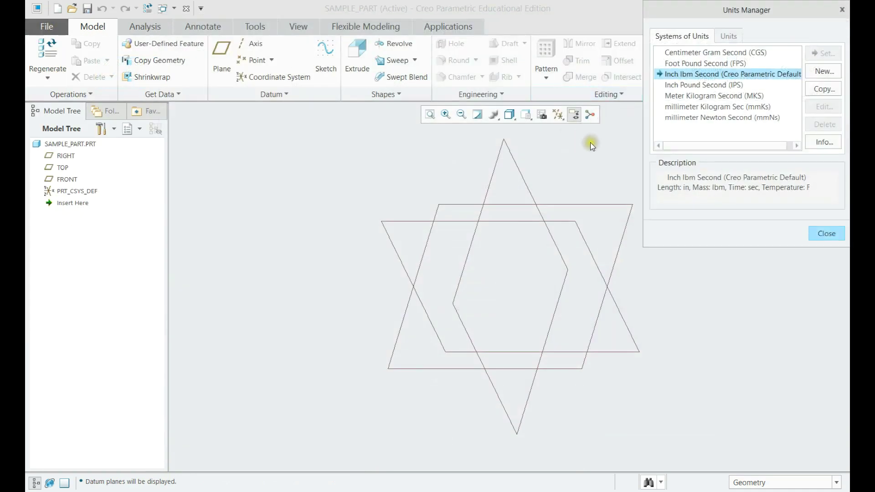
pyautogui.click(704, 106)
pyautogui.click(823, 52)
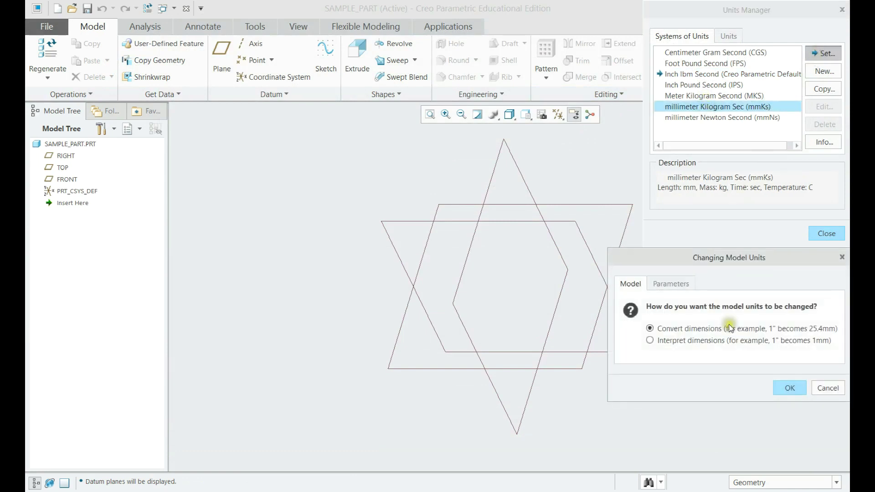
pyautogui.click(789, 390)
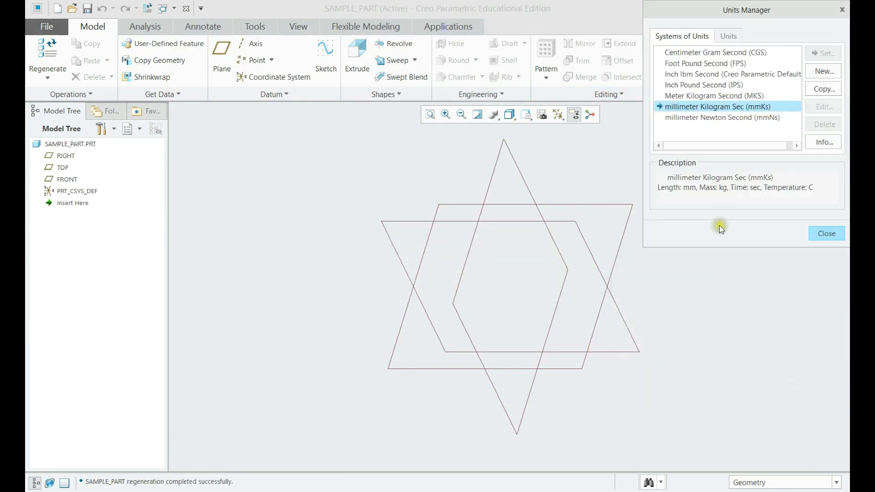
pyautogui.click(821, 238)
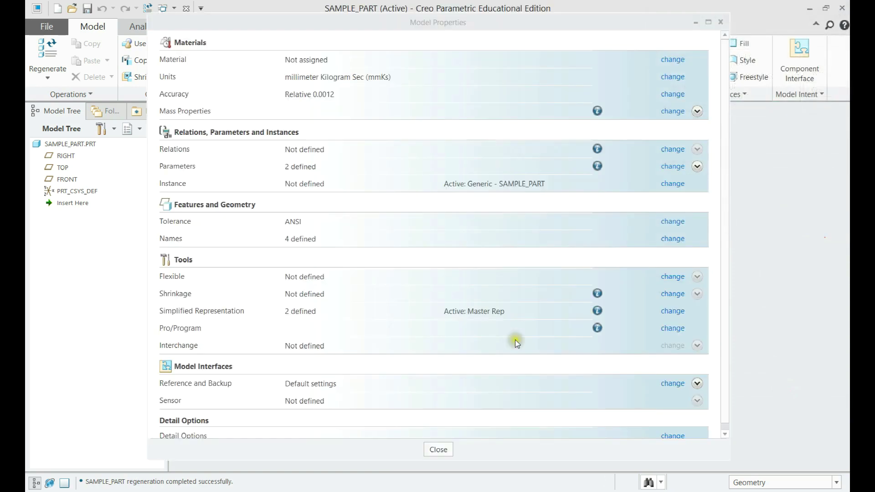
pyautogui.click(433, 450)
pyautogui.moveTo(457, 333); pyautogui.dragTo(478, 268, button='middle')
pyautogui.hotkey('ctrl', 'd')
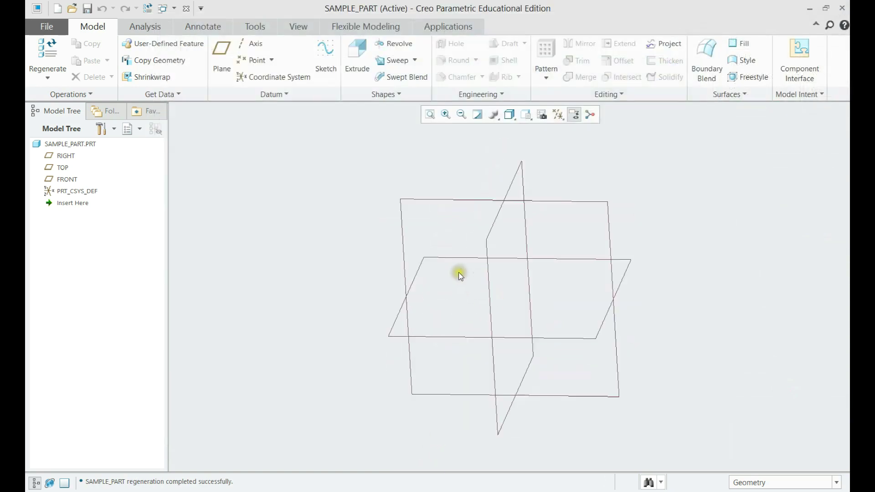
# On the TOP plane, sketch a 70 × 40 center rectangle at the origin
pyautogui.click(357, 55)
pyautogui.click(395, 319)
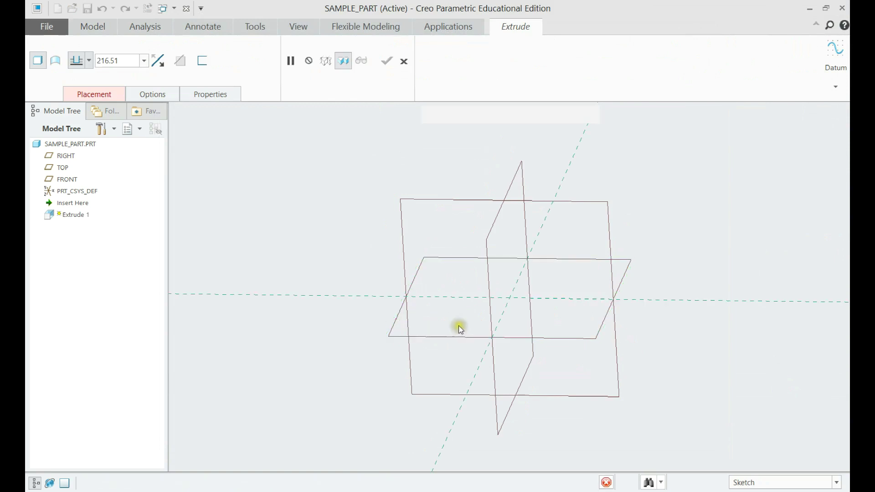
pyautogui.click(41, 75)
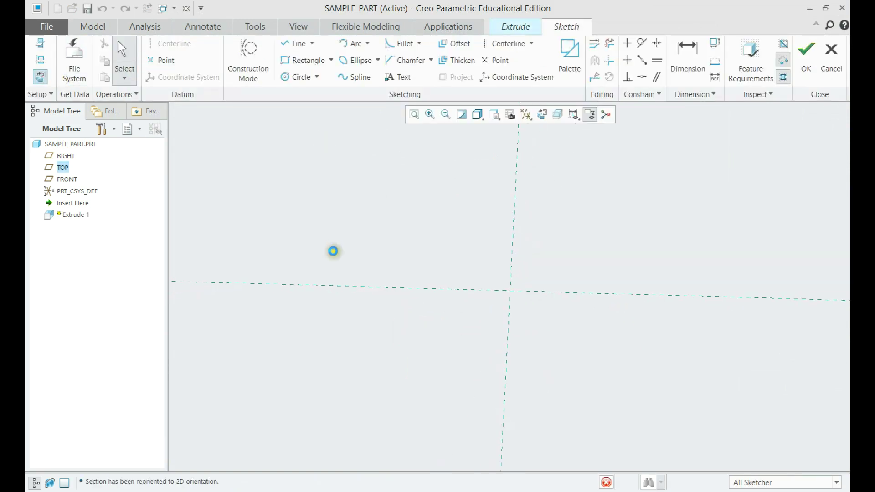
pyautogui.click(331, 61)
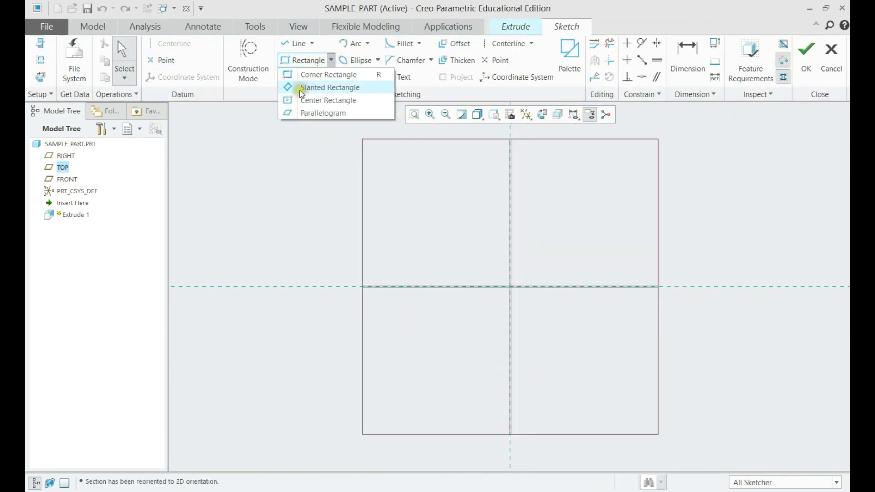
pyautogui.click(312, 100)
pyautogui.click(509, 287)
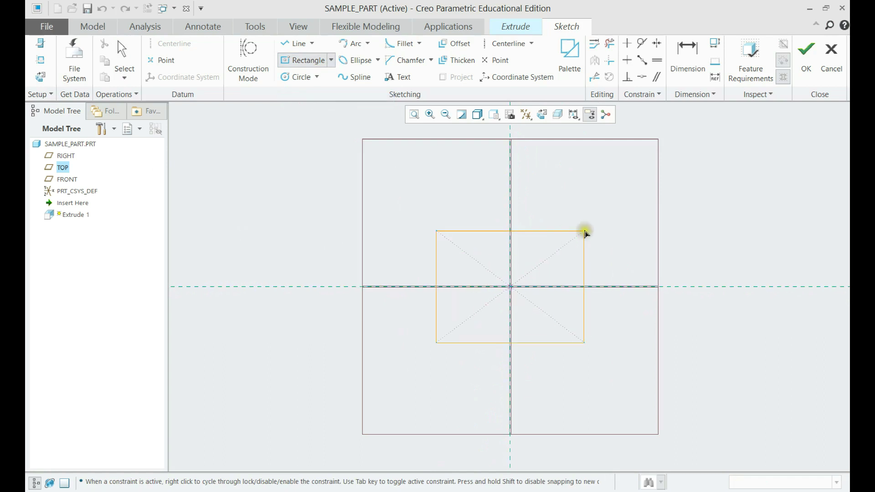
pyautogui.click(604, 234)
pyautogui.middleClick(599, 208)
pyautogui.doubleClick(485, 220)
pyautogui.write('70')
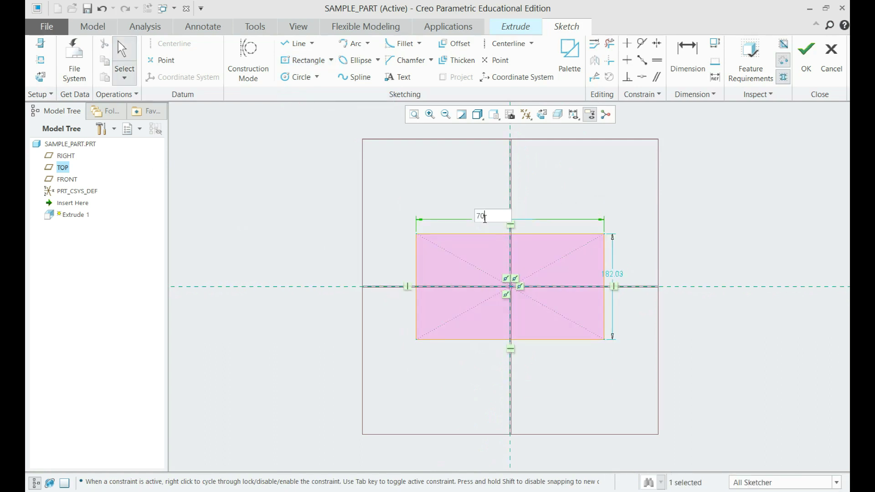
pyautogui.press('Return')
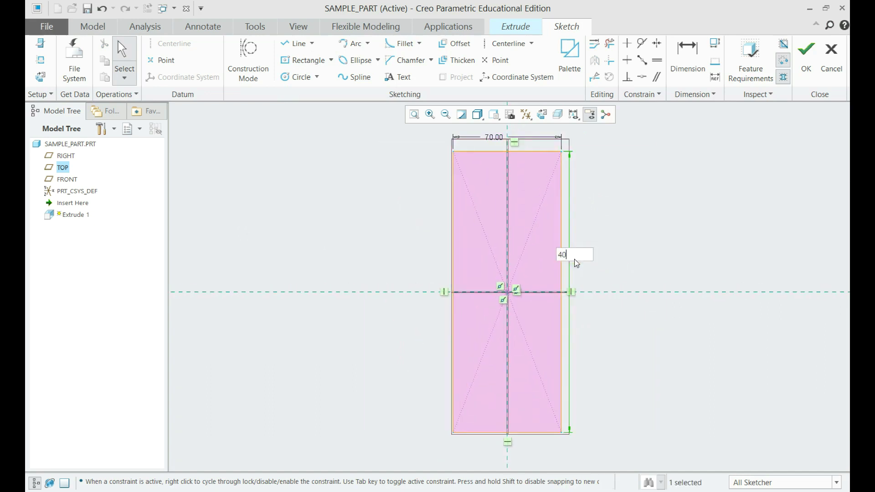
pyautogui.press('Return')
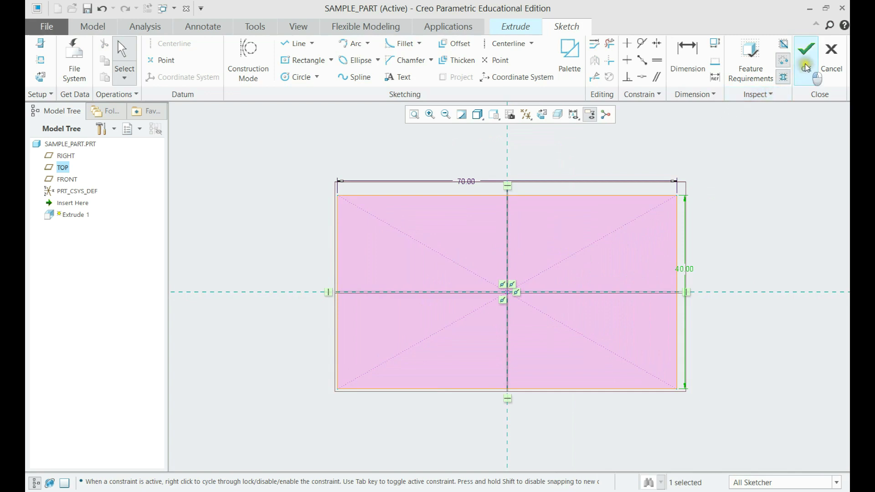
pyautogui.click(806, 68)
# Extrude the rectangle 10 mm deep to finish the base plate
pyautogui.doubleClick(106, 60)
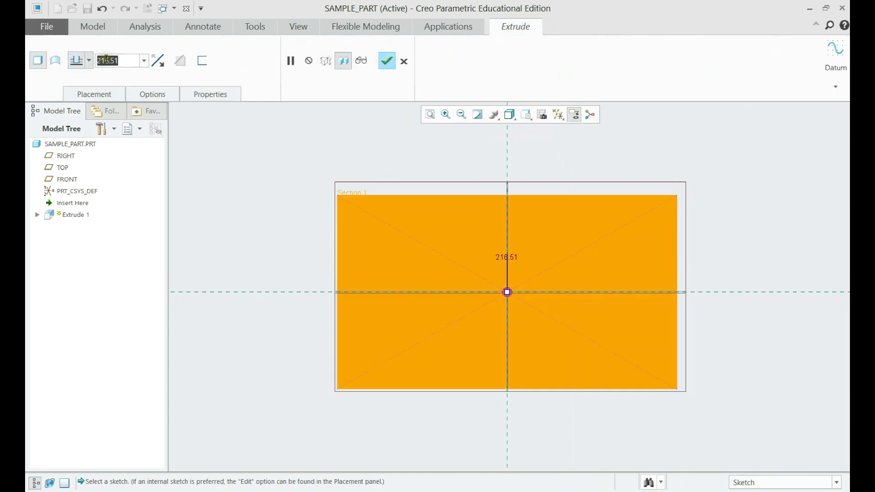
pyautogui.write('10')
pyautogui.press('Return')
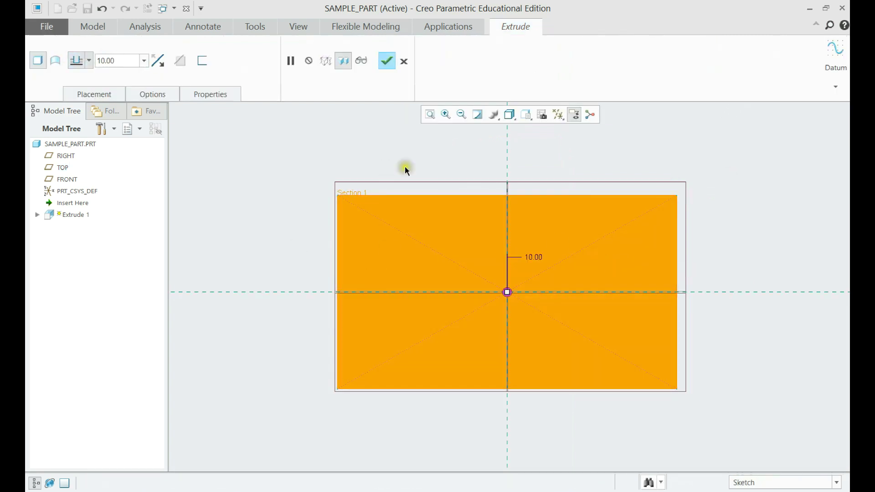
pyautogui.hotkey('ctrl', 'd')
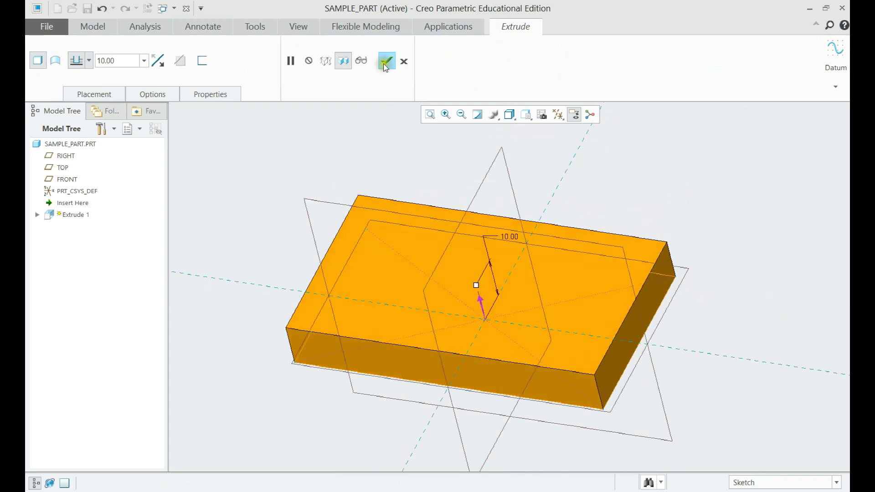
pyautogui.click(385, 64)
pyautogui.click(445, 151)
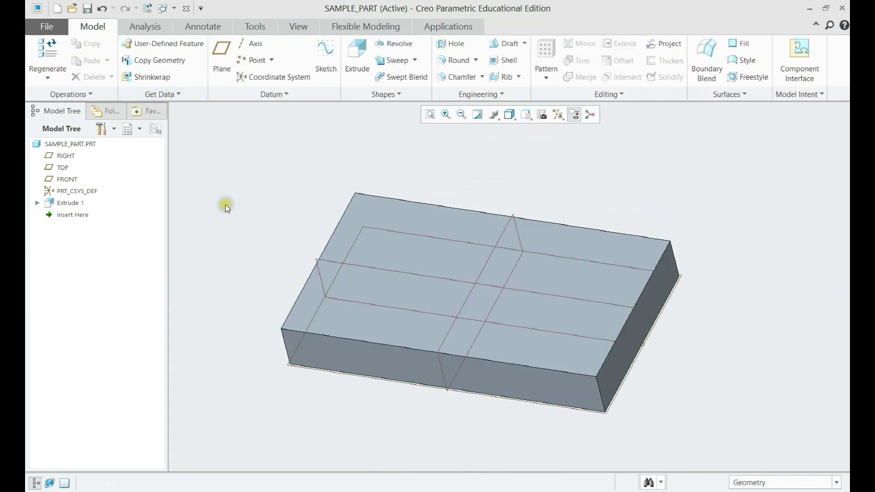
# Start a second extrusion on the plate's top face, referencing its front, left end and top faces
pyautogui.click(357, 63)
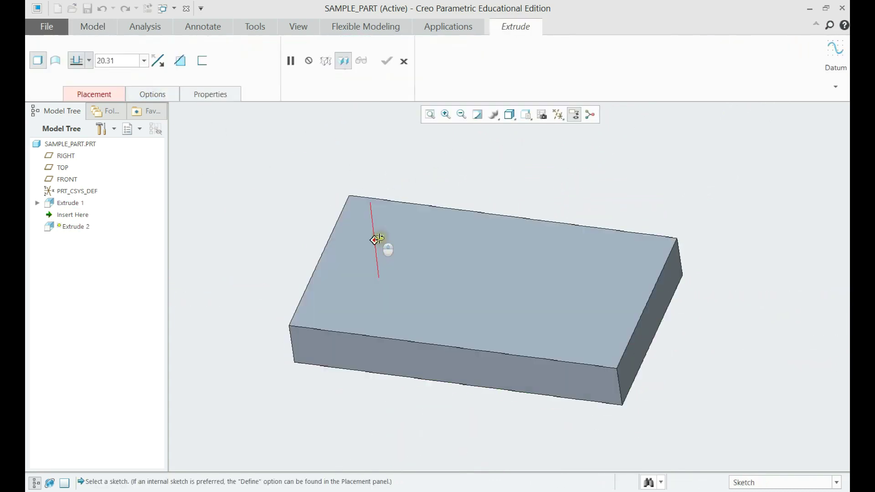
pyautogui.click(379, 240)
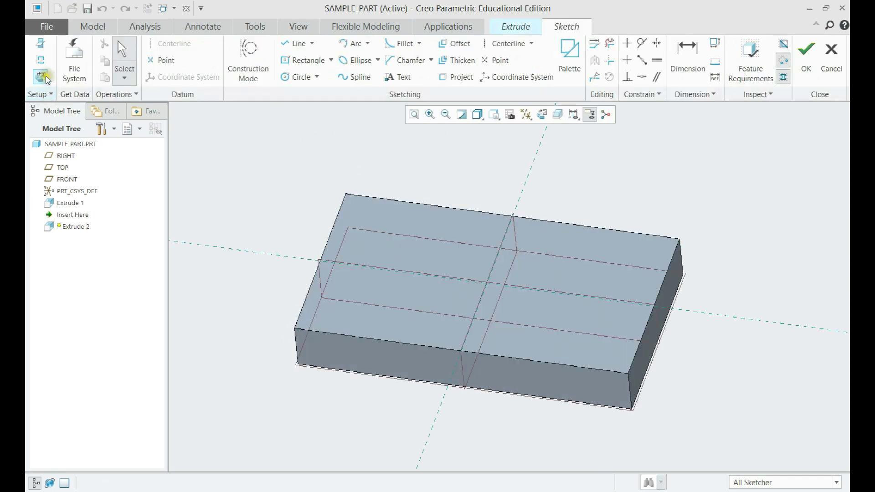
pyautogui.click(669, 34)
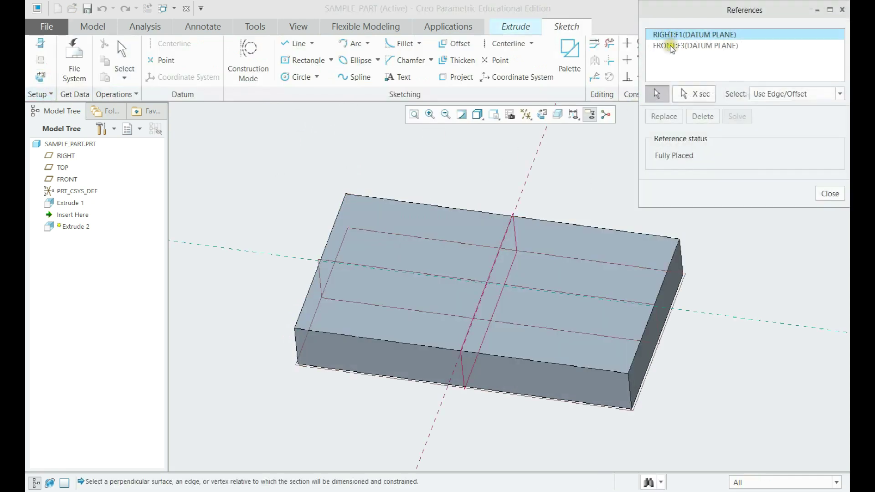
pyautogui.keyDown('ctrl'); pyautogui.click(673, 45); pyautogui.keyUp('ctrl')
pyautogui.click(702, 116)
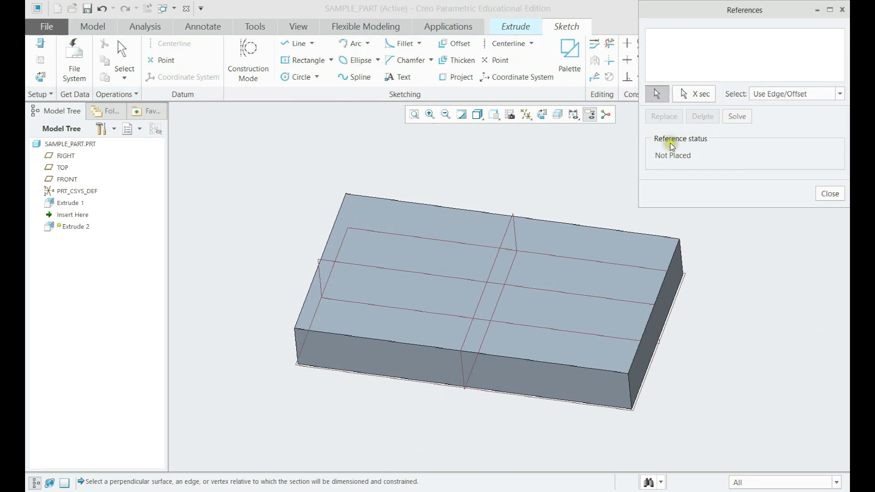
pyautogui.click(378, 359)
pyautogui.moveTo(328, 316); pyautogui.dragTo(335, 254, button='middle')
pyautogui.click(319, 255)
pyautogui.click(354, 199)
pyautogui.moveTo(354, 200)
pyautogui.mouseDown(button='middle')
pyautogui.moveTo(357, 156)
pyautogui.moveTo(338, 154)
pyautogui.mouseUp(button='middle')
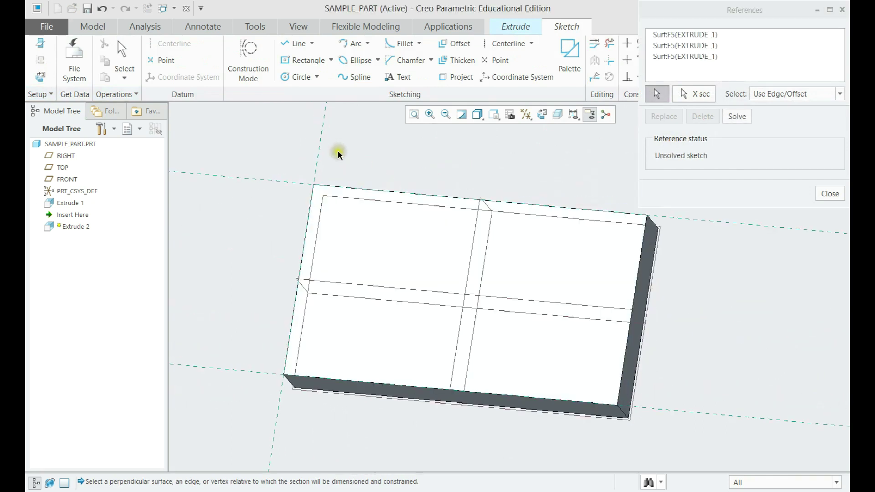
pyautogui.click(736, 117)
pyautogui.click(828, 194)
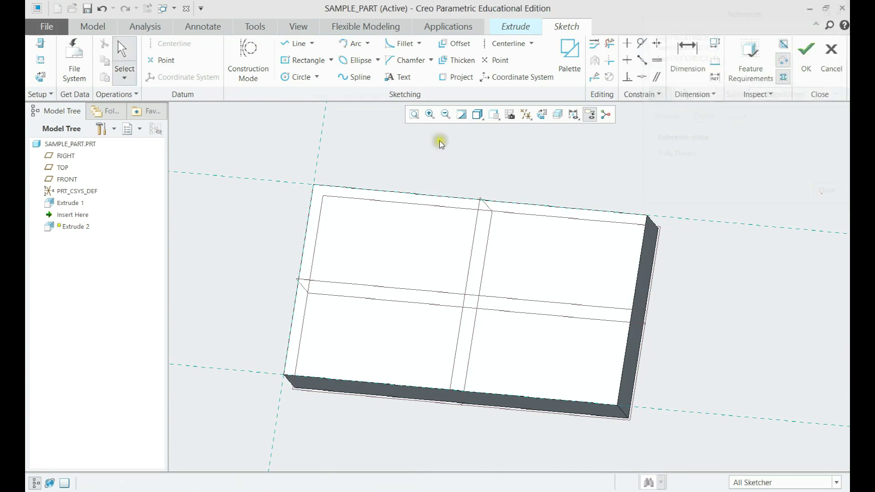
# Draw a corner rectangle over the plate's left end and set its width to 40
pyautogui.click(331, 60)
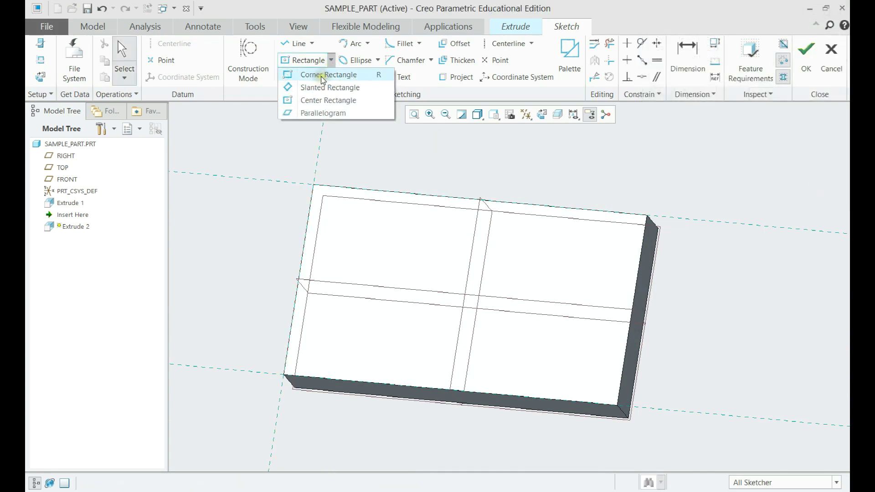
pyautogui.click(321, 74)
pyautogui.click(314, 188)
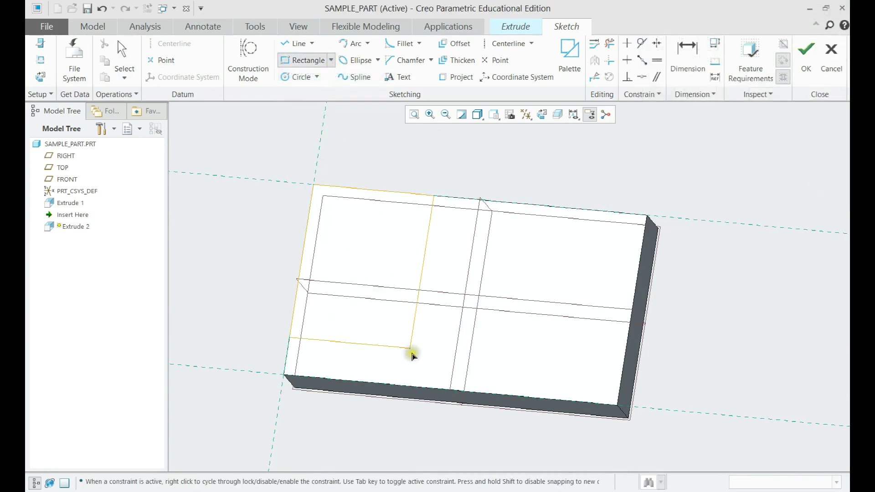
pyautogui.click(438, 389)
pyautogui.middleClick(430, 272)
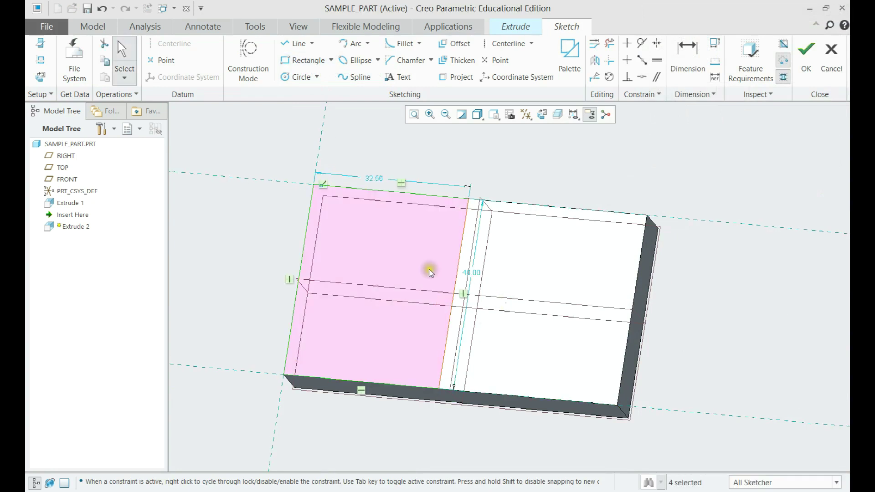
pyautogui.doubleClick(373, 180)
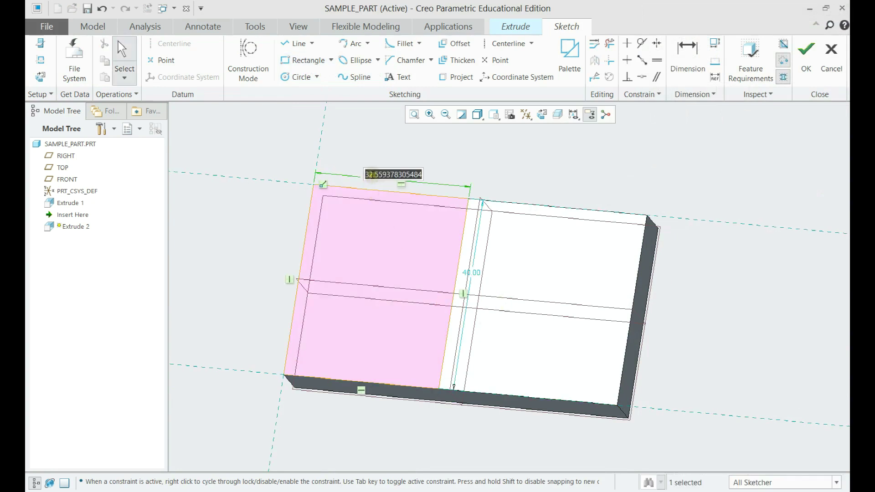
pyautogui.write('40')
pyautogui.press('Return')
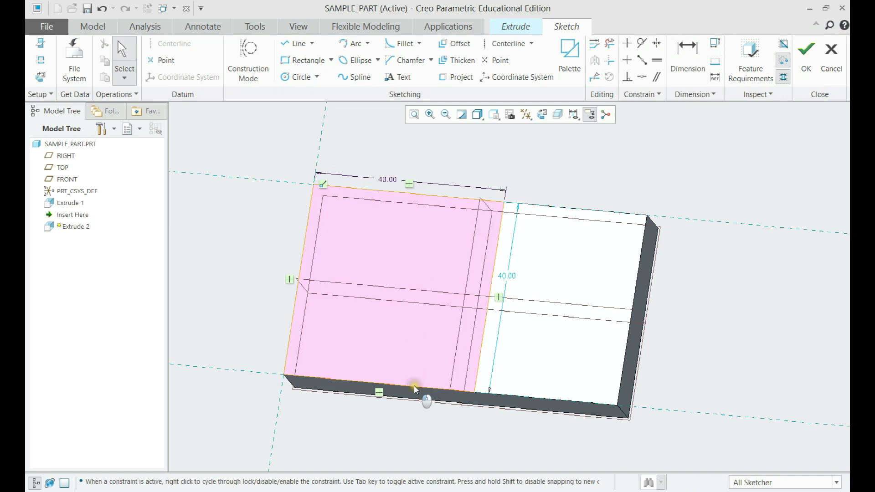
# Make the rectangle's bottom edge coincident with the plate edge and finish the sketch
pyautogui.moveTo(414, 384); pyautogui.dragTo(418, 373)
pyautogui.click(642, 77)
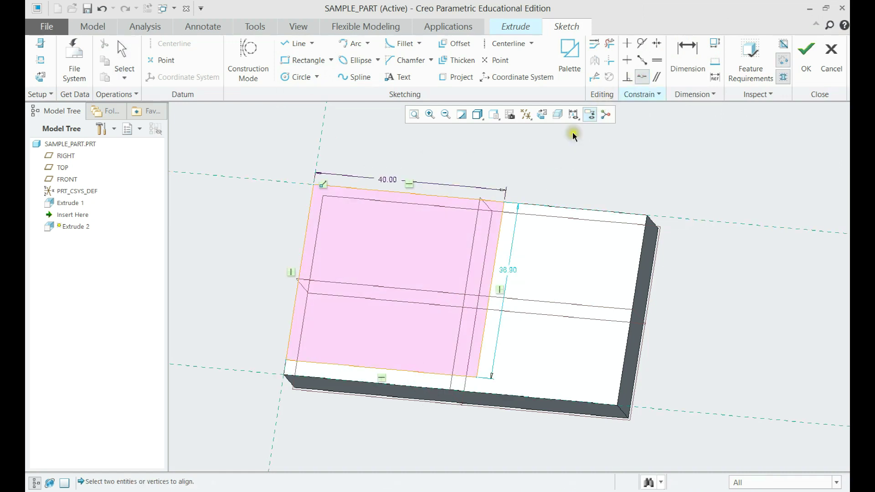
pyautogui.click(403, 387)
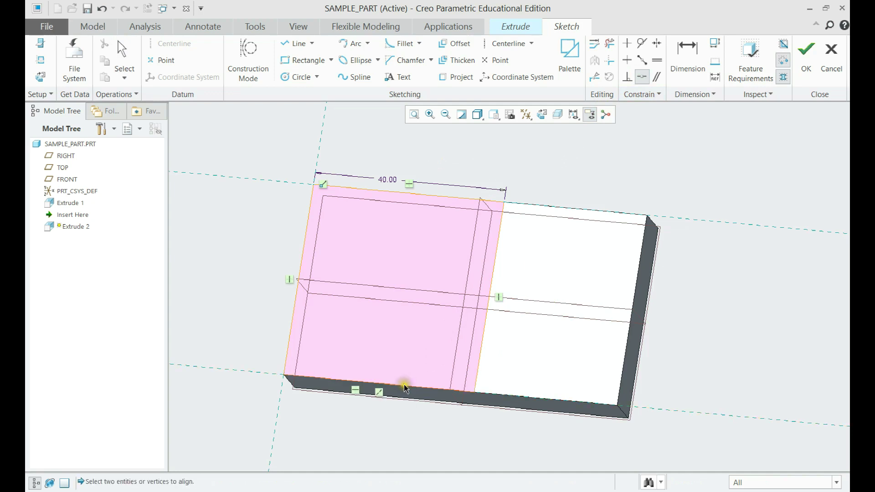
pyautogui.middleClick(441, 328)
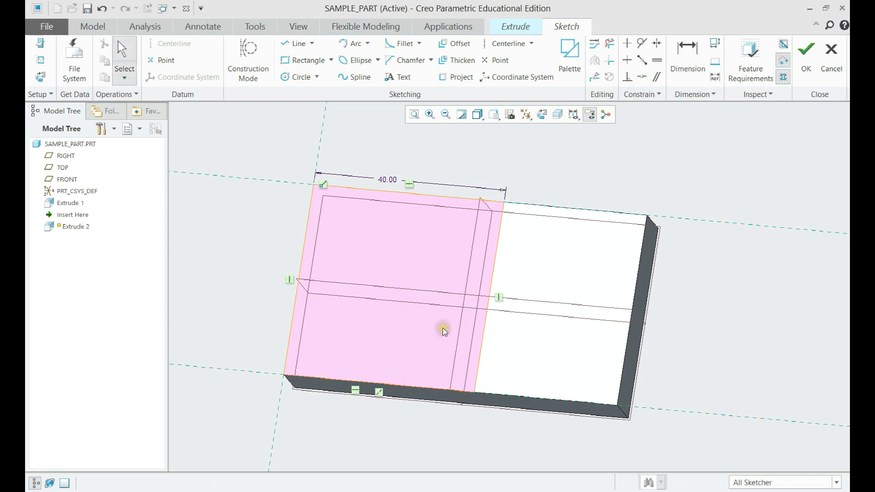
pyautogui.click(805, 66)
# Extrude the 40-wide sketch 30 mm upward and hide the datum planes
pyautogui.moveTo(330, 295)
pyautogui.mouseDown(button='middle')
pyautogui.moveTo(351, 250)
pyautogui.moveTo(405, 264)
pyautogui.moveTo(393, 337)
pyautogui.mouseUp(button='middle')
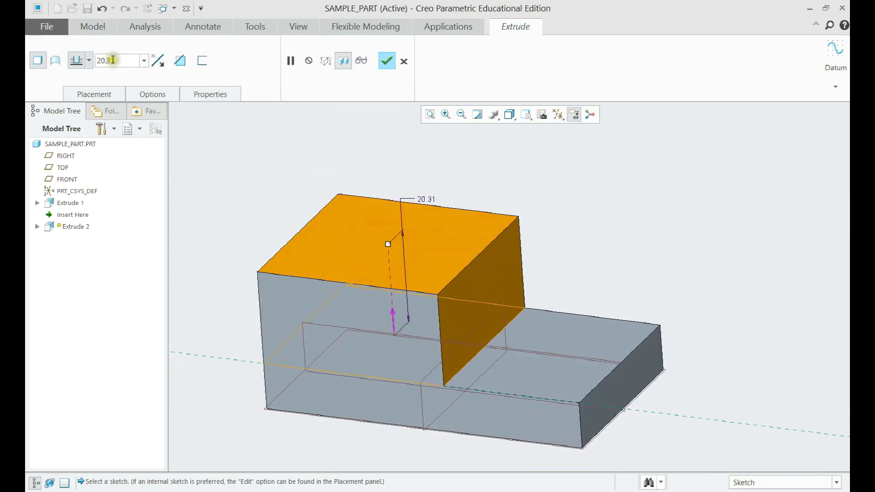
pyautogui.write('30')
pyautogui.press('Return')
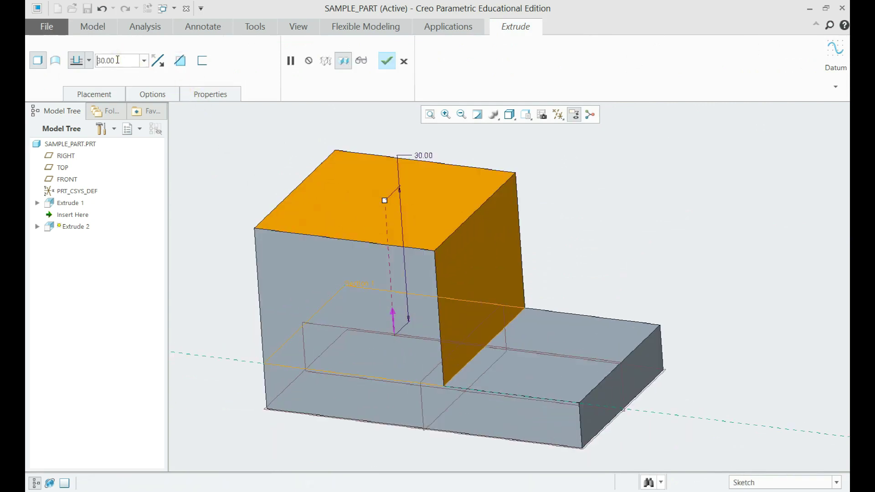
pyautogui.click(384, 59)
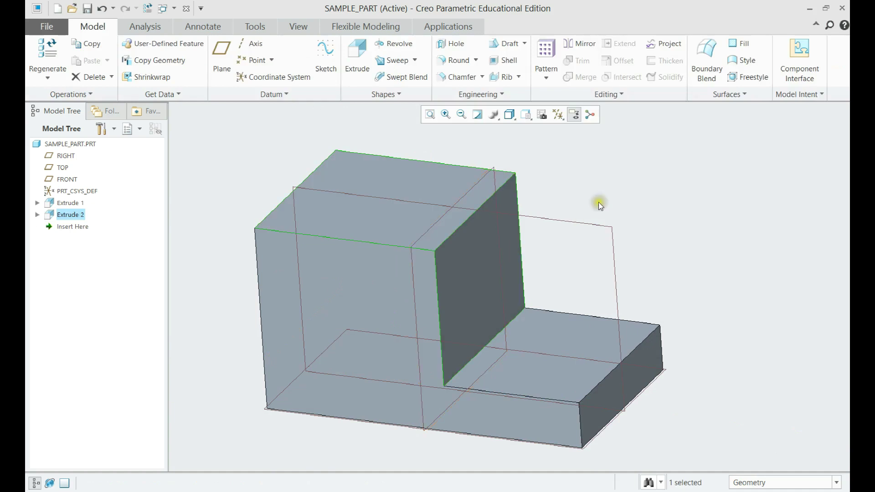
pyautogui.click(578, 120)
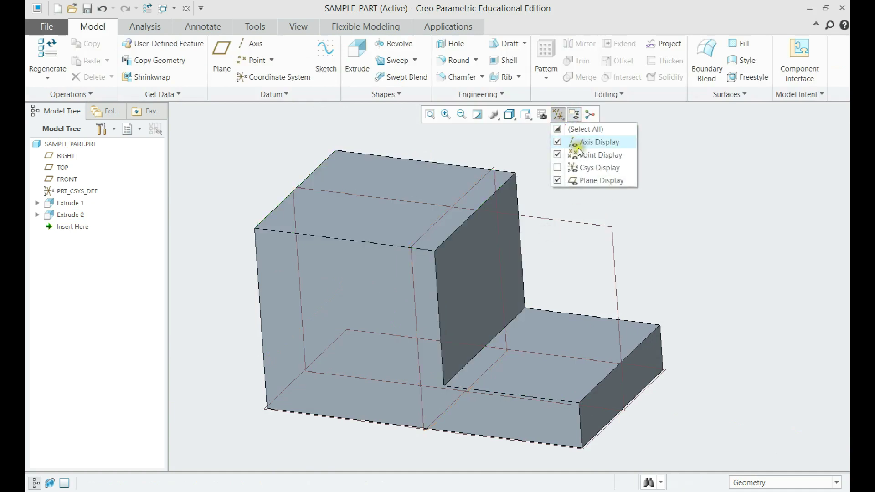
pyautogui.click(580, 182)
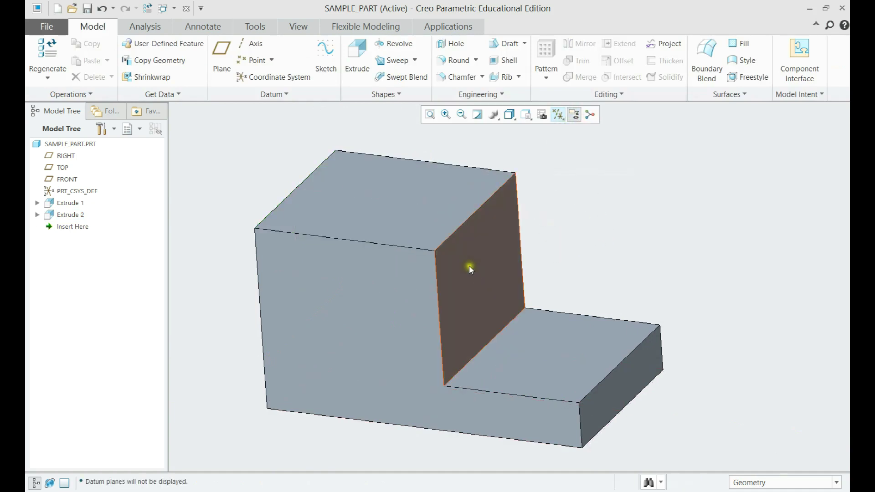
pyautogui.click(359, 68)
# Sketch on the tall block's front face, referencing its right side, top face and the base plate
pyautogui.click(354, 271)
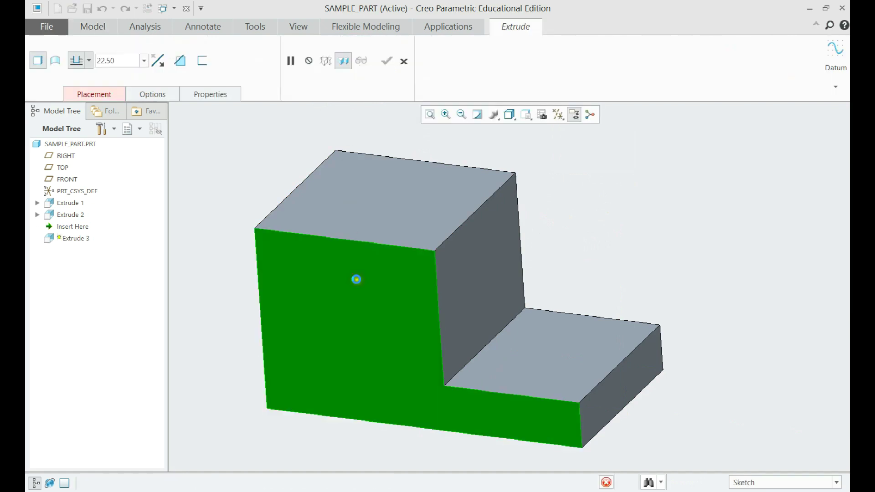
pyautogui.click(40, 60)
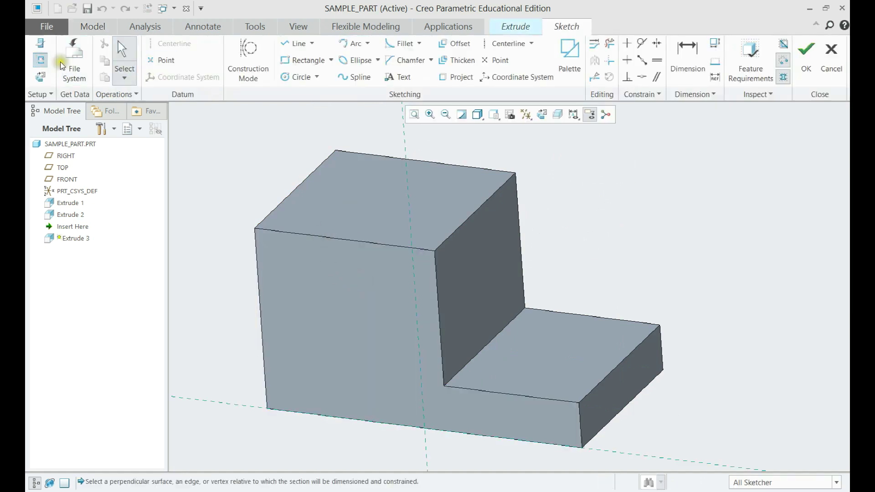
pyautogui.click(695, 35)
pyautogui.keyDown('ctrl'); pyautogui.click(693, 45); pyautogui.keyUp('ctrl')
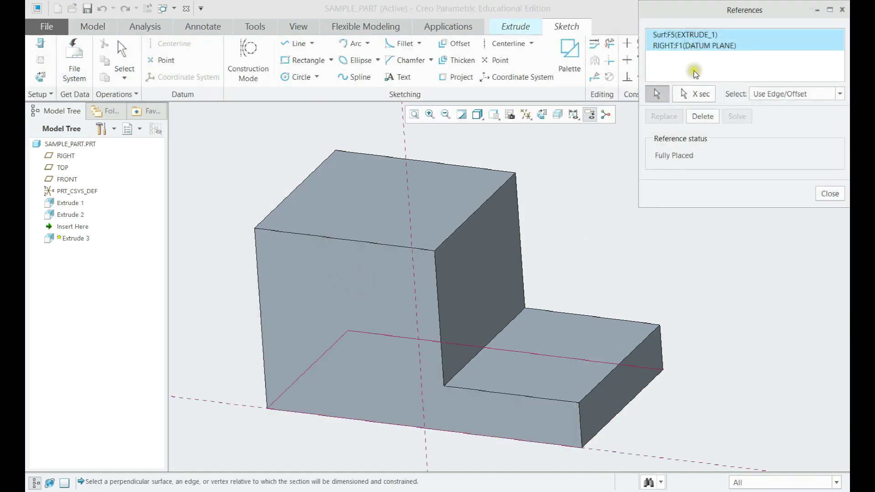
pyautogui.click(702, 116)
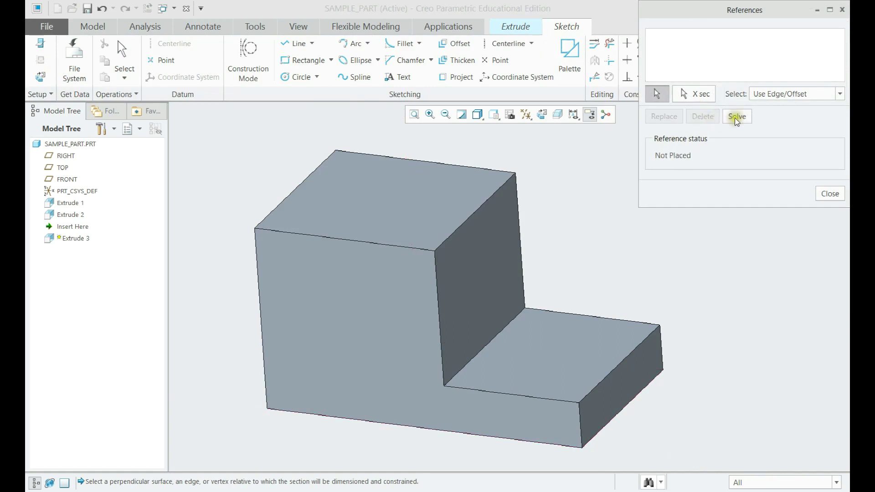
pyautogui.click(472, 242)
pyautogui.click(416, 203)
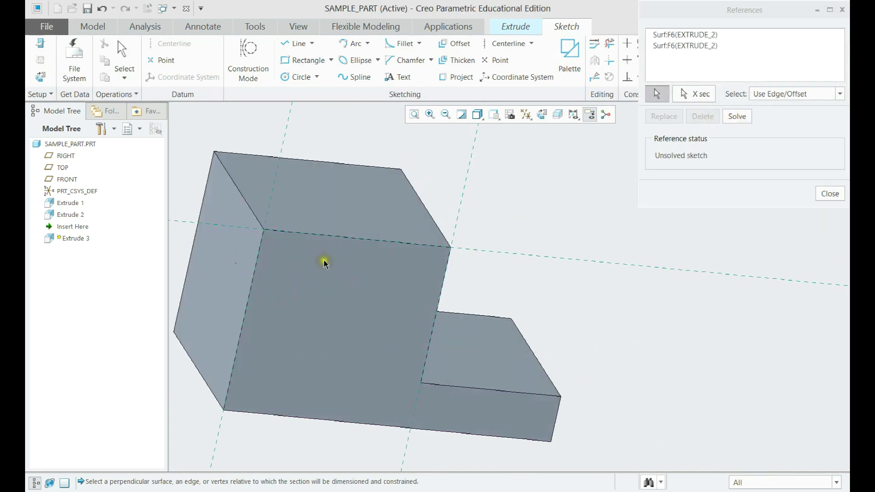
pyautogui.click(324, 260)
pyautogui.click(738, 118)
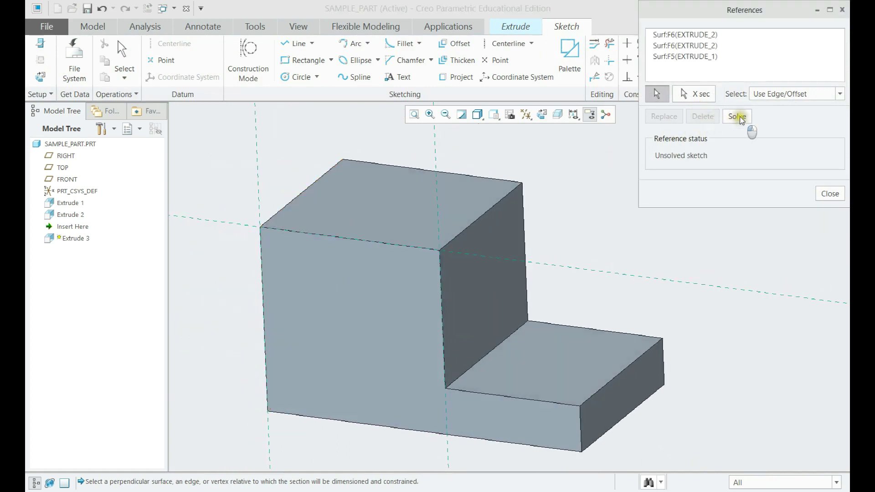
pyautogui.click(830, 193)
pyautogui.click(41, 65)
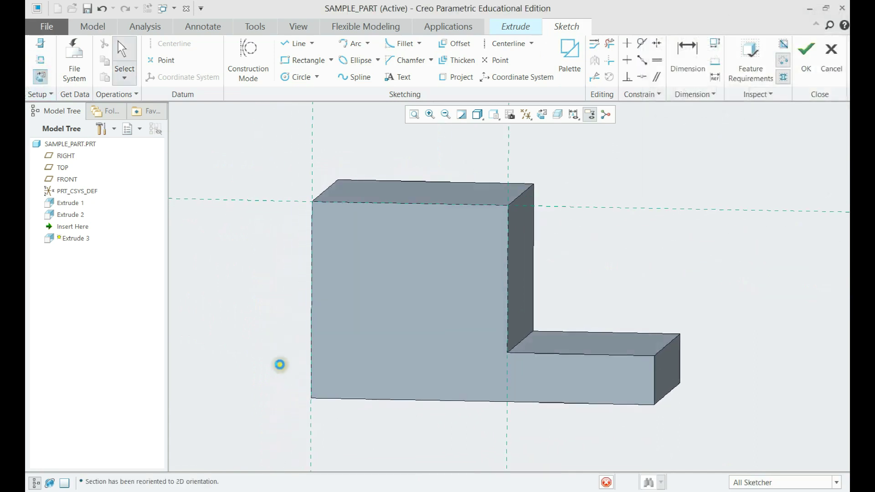
# Draw a rectangle at the block's top edge, offset 10 from the left side
pyautogui.click(304, 60)
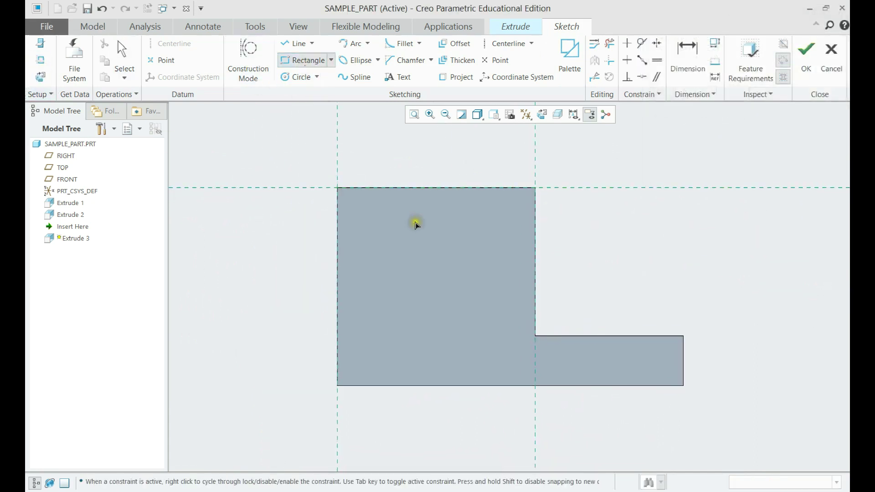
pyautogui.click(488, 277)
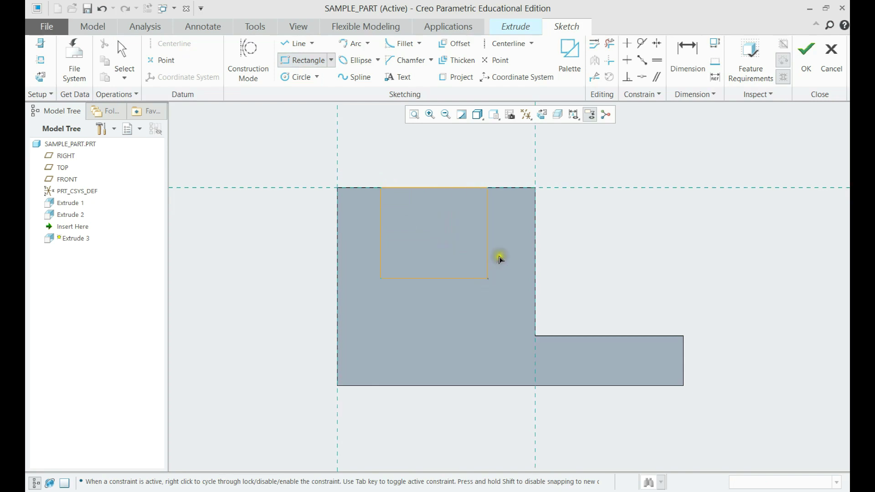
pyautogui.middleClick(506, 249)
pyautogui.moveTo(358, 275); pyautogui.dragTo(351, 173)
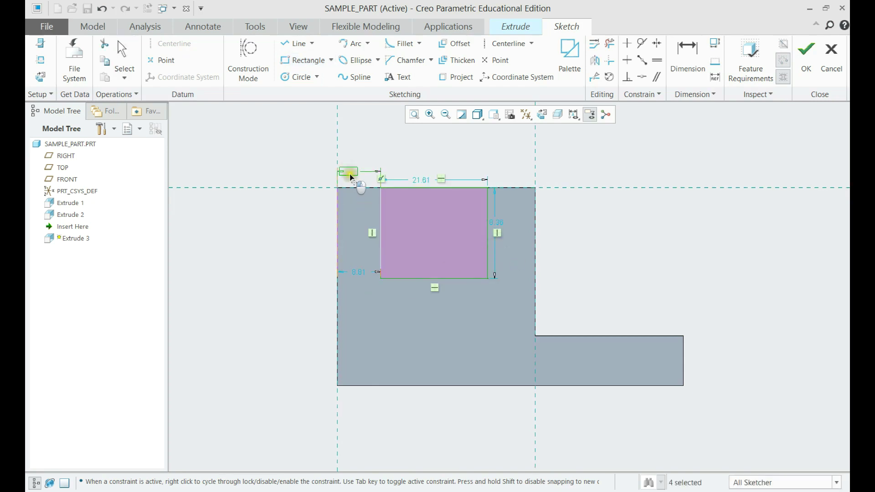
pyautogui.doubleClick(351, 175)
pyautogui.write('10')
pyautogui.press('Return')
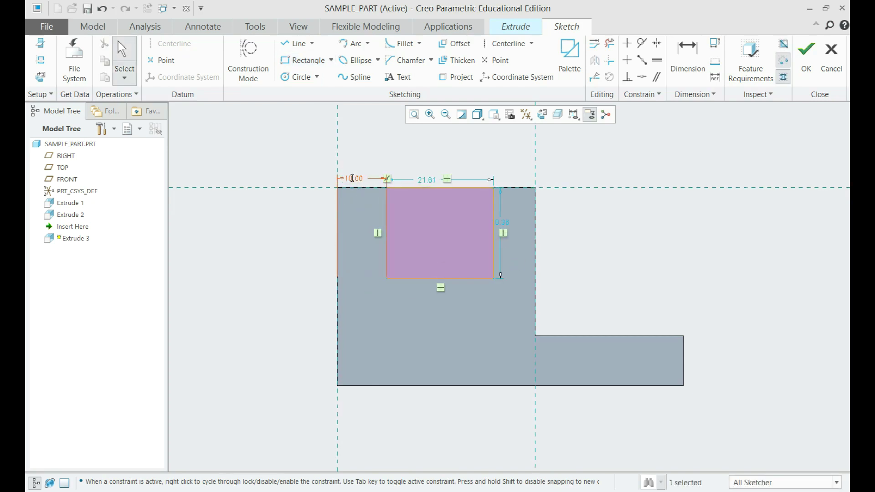
# Size the rectangle to 20 wide and 20 tall and finish the sketch
pyautogui.doubleClick(425, 181)
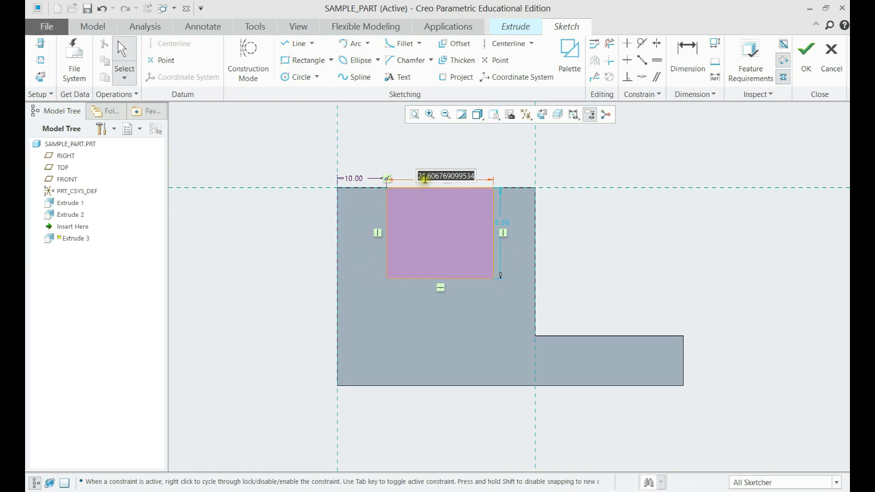
pyautogui.write('20')
pyautogui.press('Return')
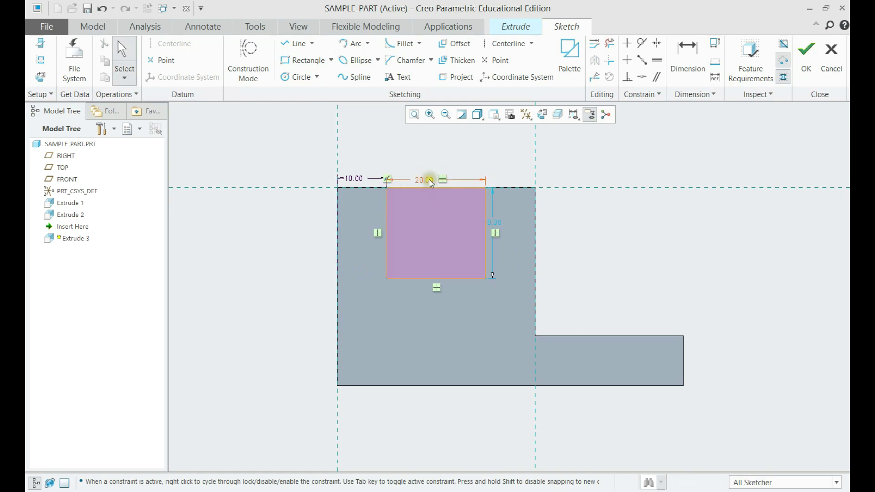
pyautogui.moveTo(495, 224); pyautogui.dragTo(508, 223)
pyautogui.doubleClick(507, 222)
pyautogui.write('20')
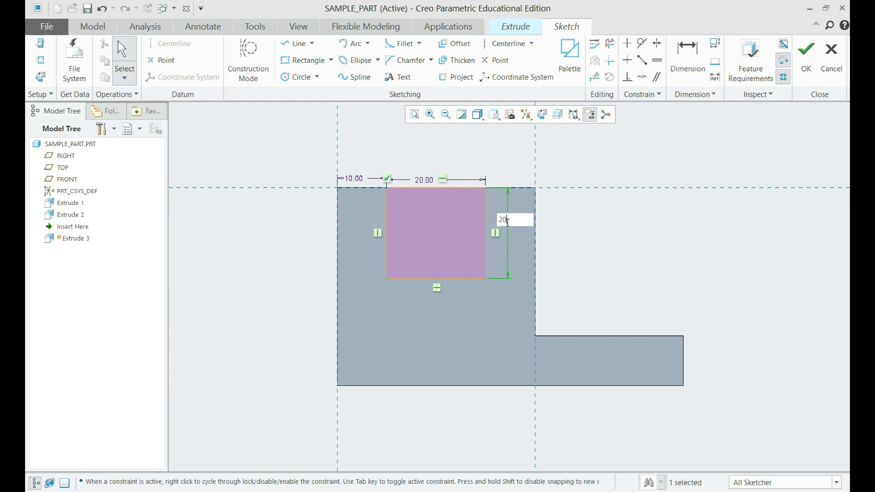
pyautogui.press('Return')
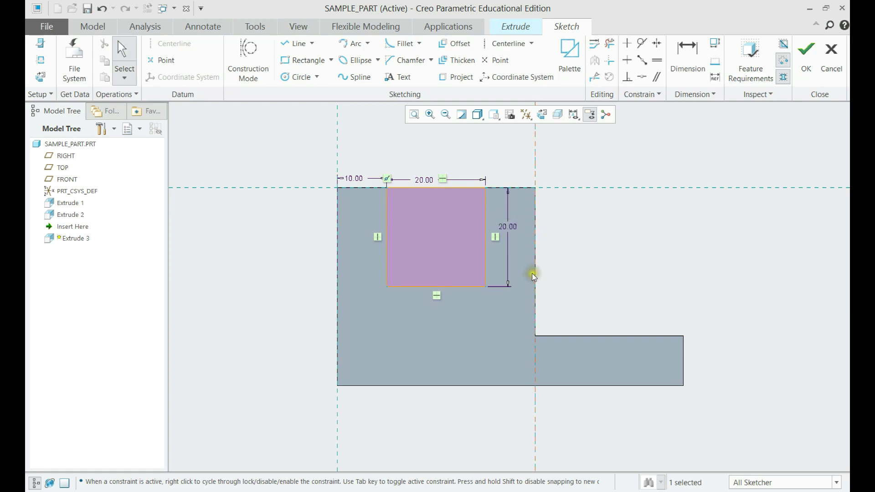
pyautogui.click(805, 64)
# Make Extrude 3 a flipped Through All material cut, slotting the tall block
pyautogui.moveTo(514, 318); pyautogui.dragTo(524, 214, button='middle')
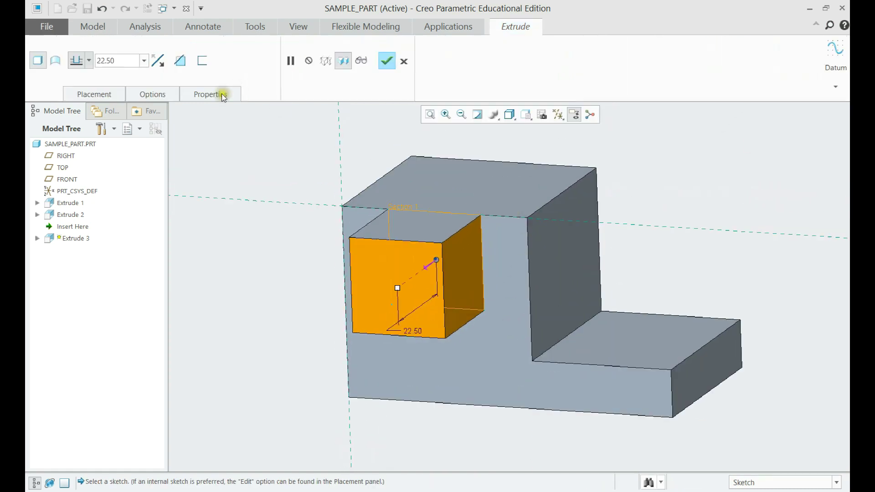
pyautogui.click(158, 60)
pyautogui.click(180, 60)
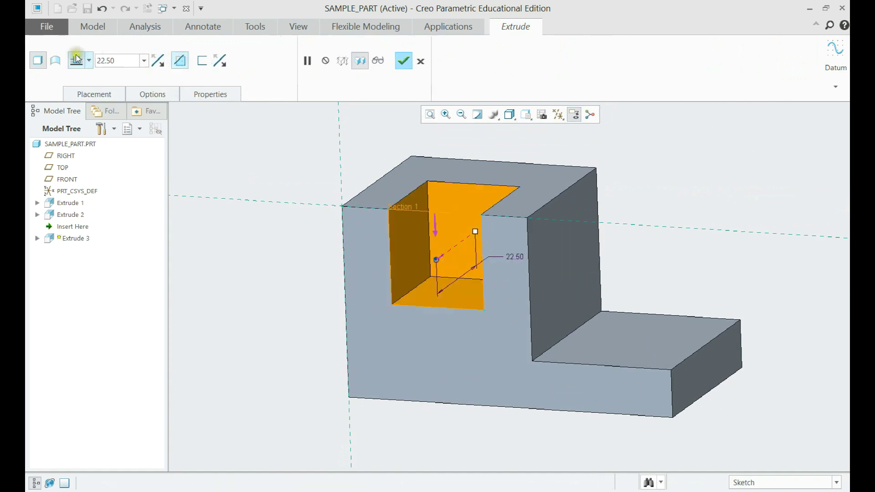
pyautogui.click(89, 60)
pyautogui.click(76, 129)
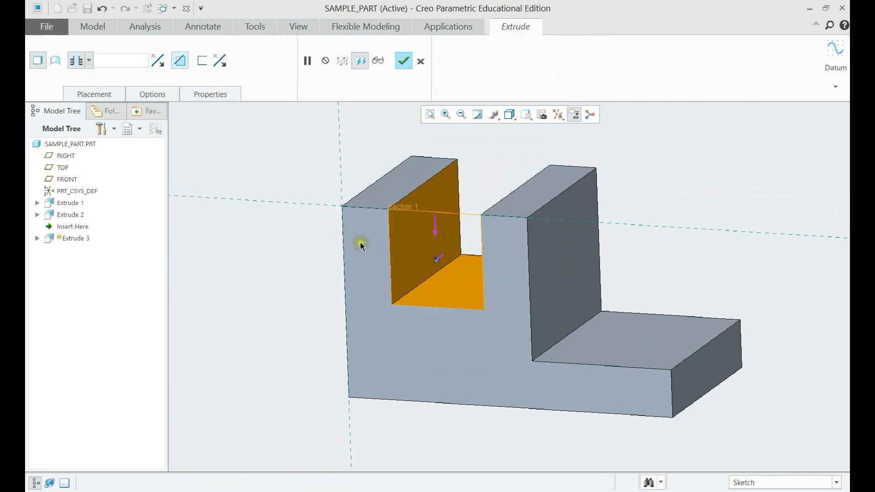
pyautogui.click(401, 61)
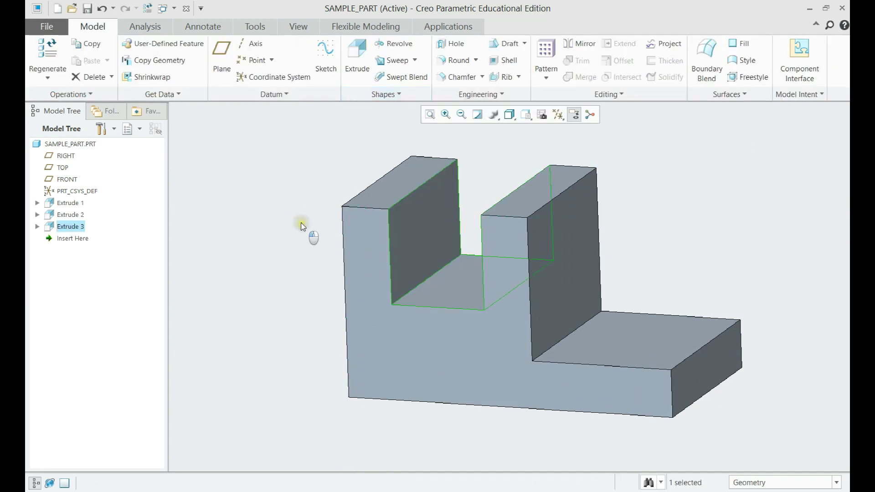
# Start Extrude 4 on the part's left side face and remove the default references
pyautogui.click(357, 71)
pyautogui.moveTo(412, 297); pyautogui.dragTo(348, 283, button='middle')
pyautogui.click(349, 284)
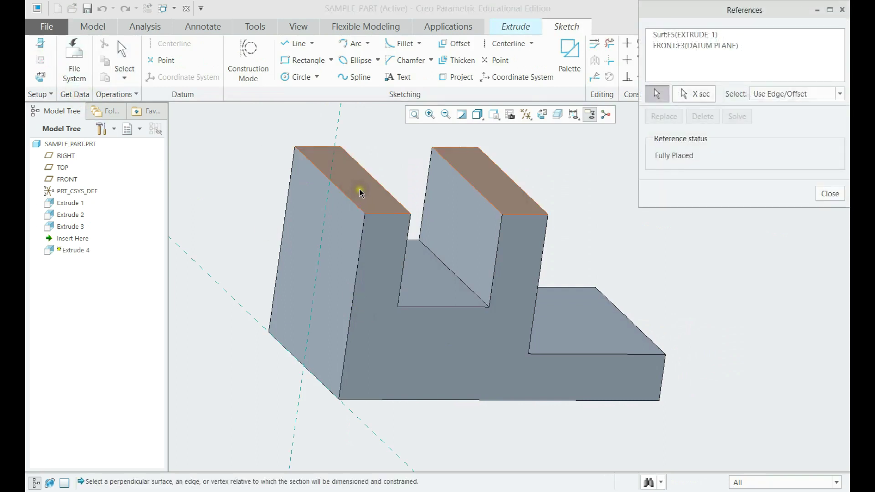
pyautogui.click(683, 35)
pyautogui.keyDown('ctrl'); pyautogui.click(688, 45); pyautogui.keyUp('ctrl')
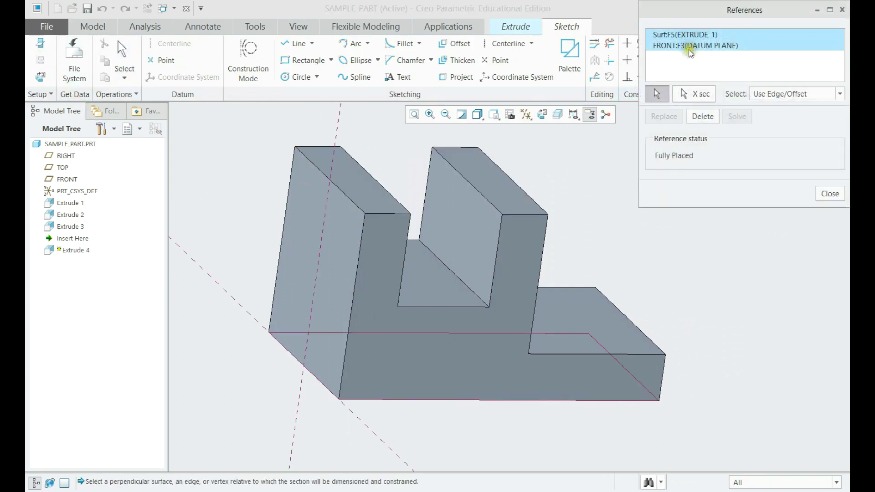
pyautogui.click(701, 118)
# Reference the left wall top, right step and L-shaped faces, then solve the references
pyautogui.click(365, 190)
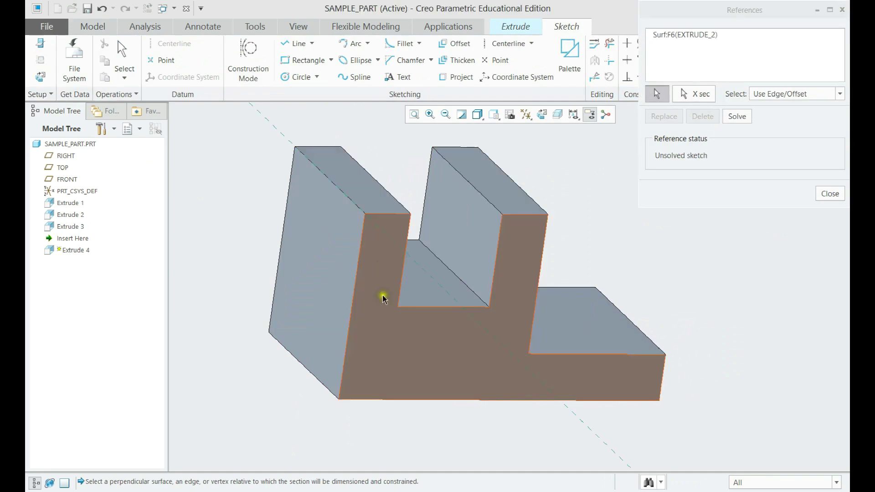
pyautogui.click(592, 316)
pyautogui.click(589, 323)
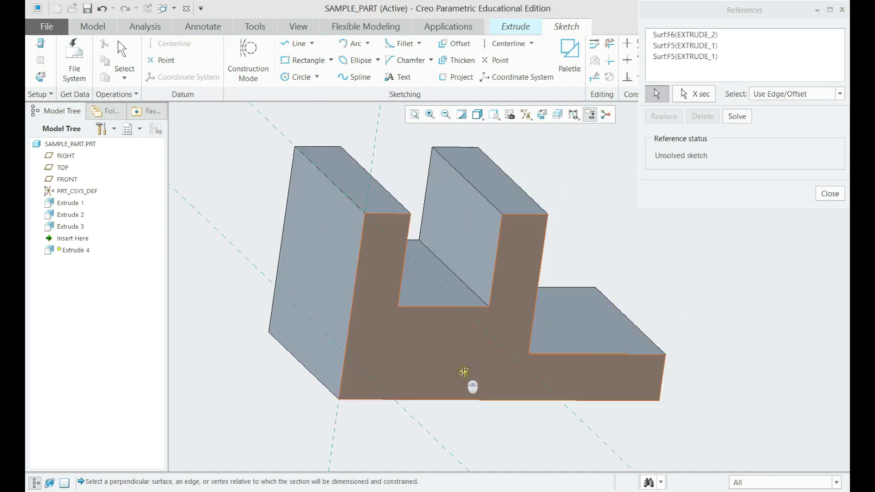
pyautogui.moveTo(463, 371); pyautogui.dragTo(415, 335, button='middle')
pyautogui.click(353, 322)
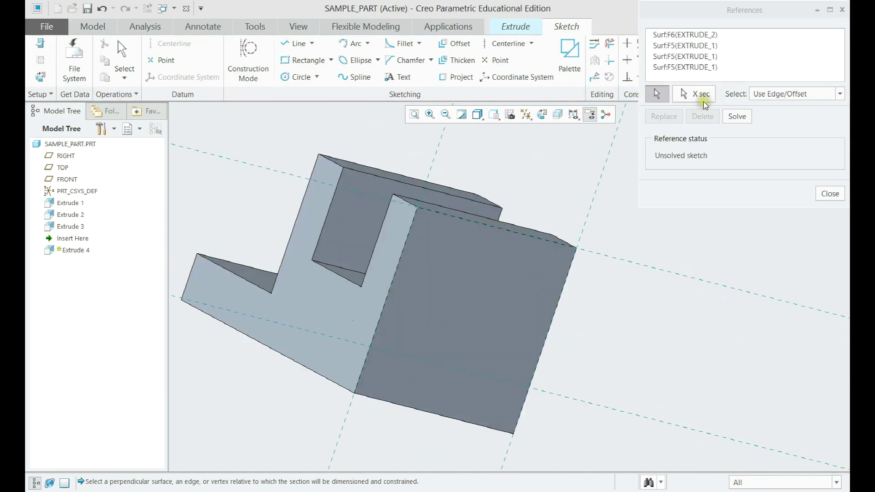
pyautogui.click(733, 117)
pyautogui.click(830, 194)
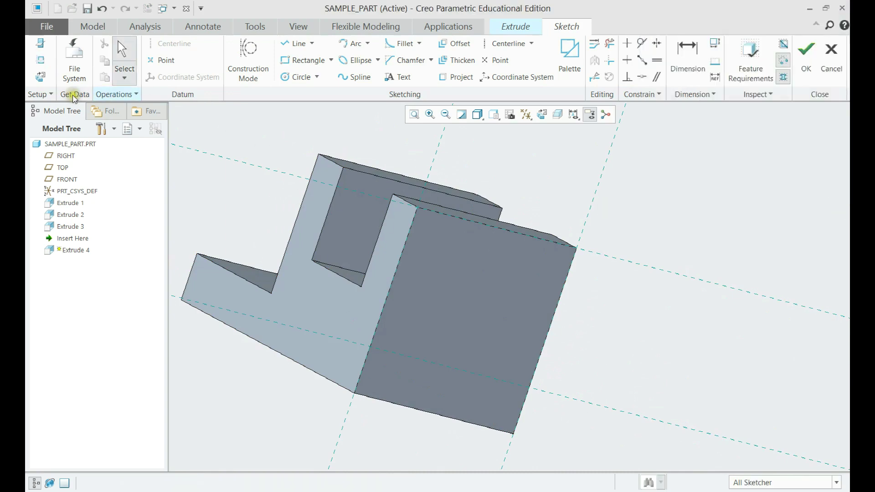
# Draw a closed line triangle across the sketch's upper-right corner
pyautogui.click(44, 79)
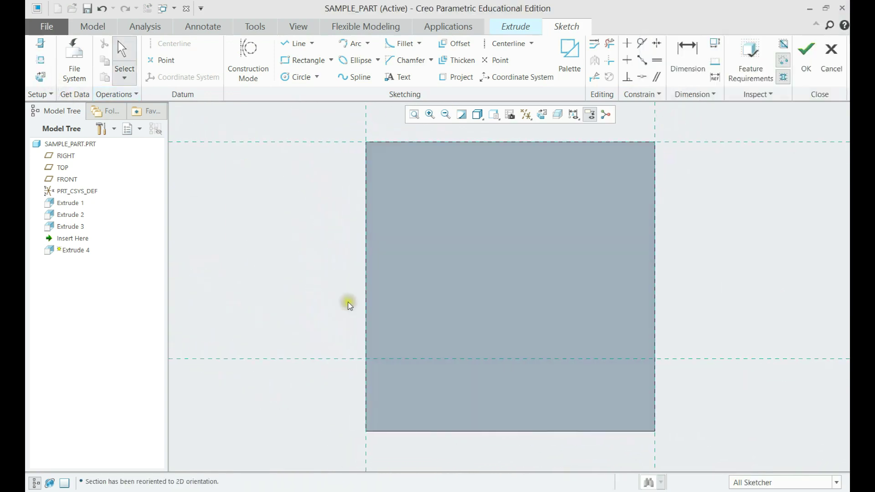
pyautogui.click(295, 43)
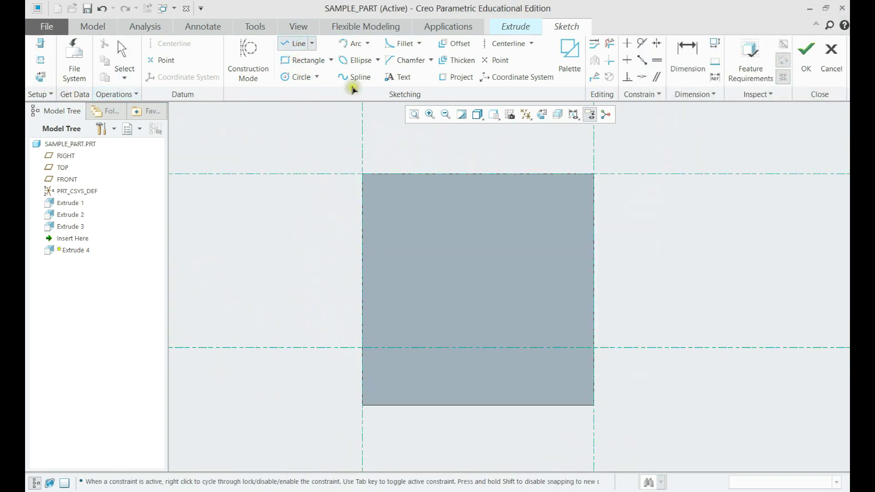
pyautogui.click(476, 174)
pyautogui.click(593, 347)
pyautogui.click(593, 173)
pyautogui.click(478, 174)
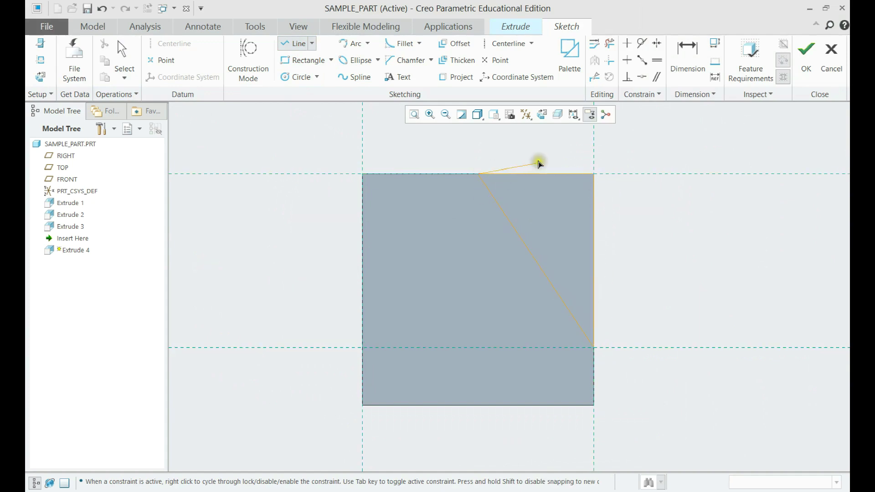
pyautogui.middleClick(538, 163)
# Dimension the triangle's top vertex 20.00 from the left reference, deleting the conflicting MidPoint constraint
pyautogui.click(687, 58)
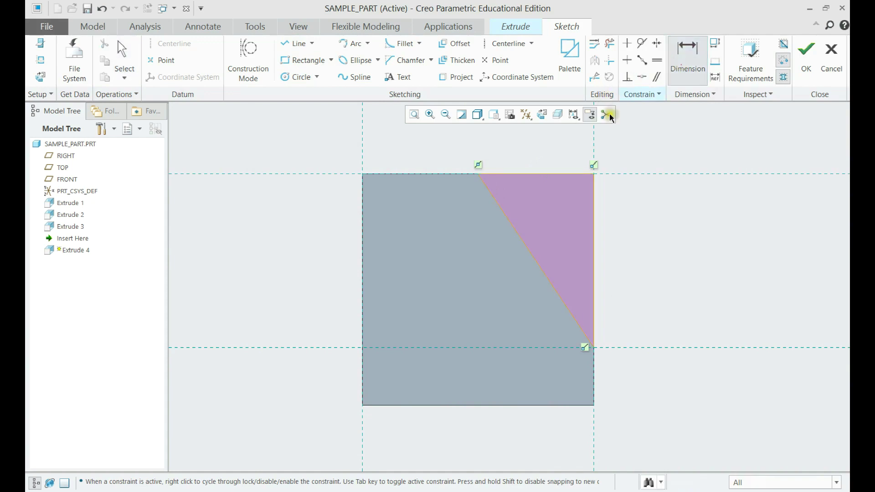
pyautogui.click(478, 175)
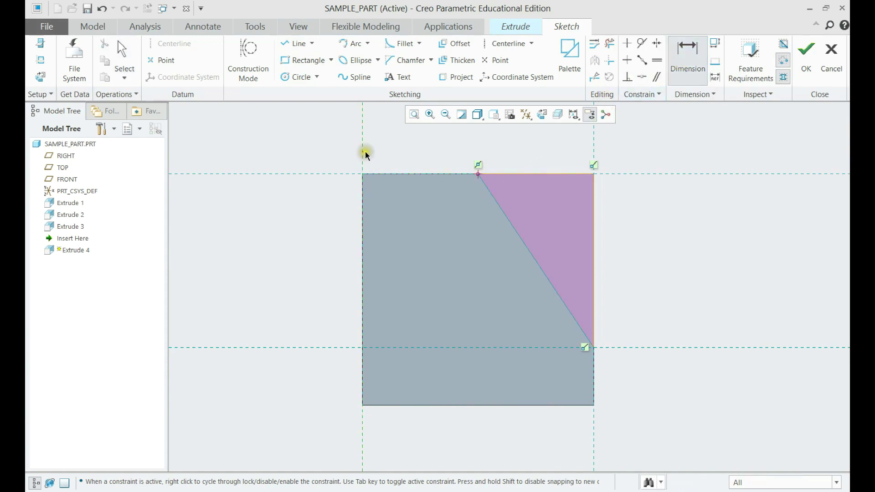
pyautogui.click(365, 154)
pyautogui.middleClick(420, 157)
pyautogui.click(715, 95)
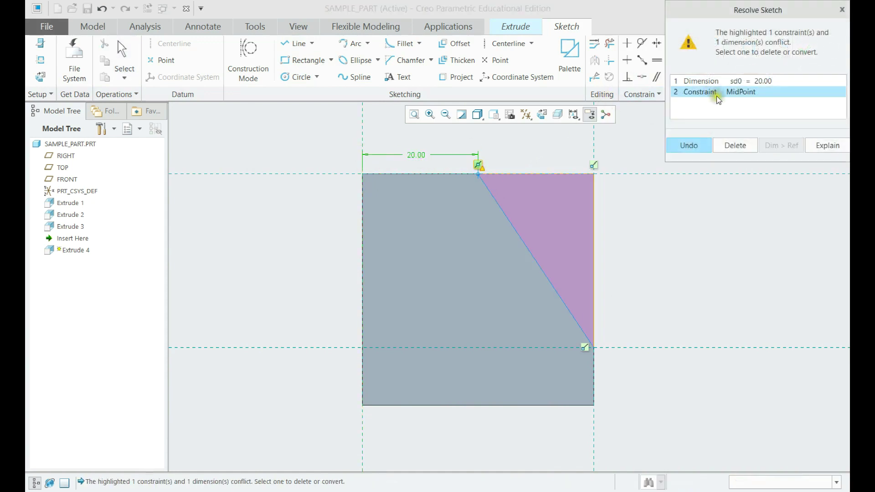
pyautogui.click(735, 146)
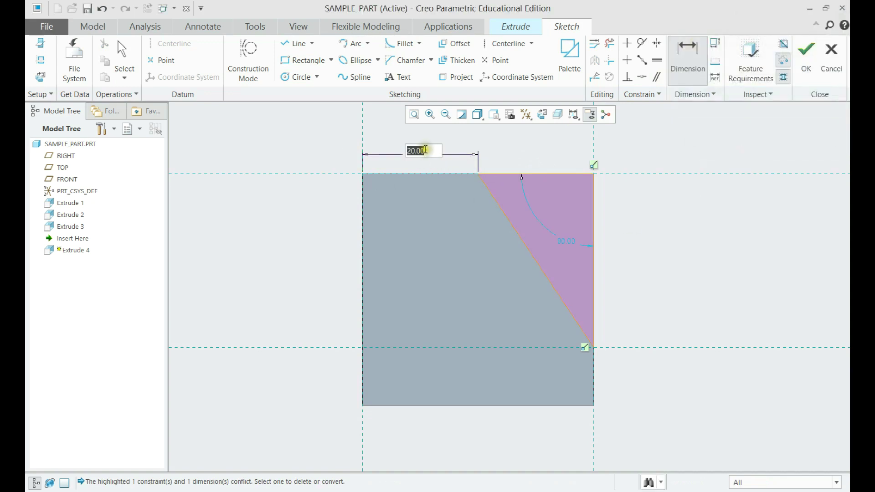
pyautogui.press('Return')
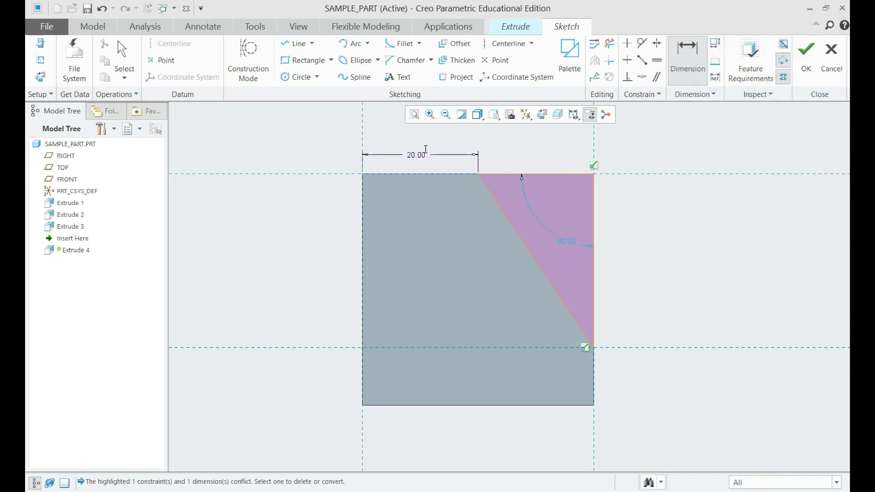
pyautogui.middleClick(509, 141)
pyautogui.click(624, 60)
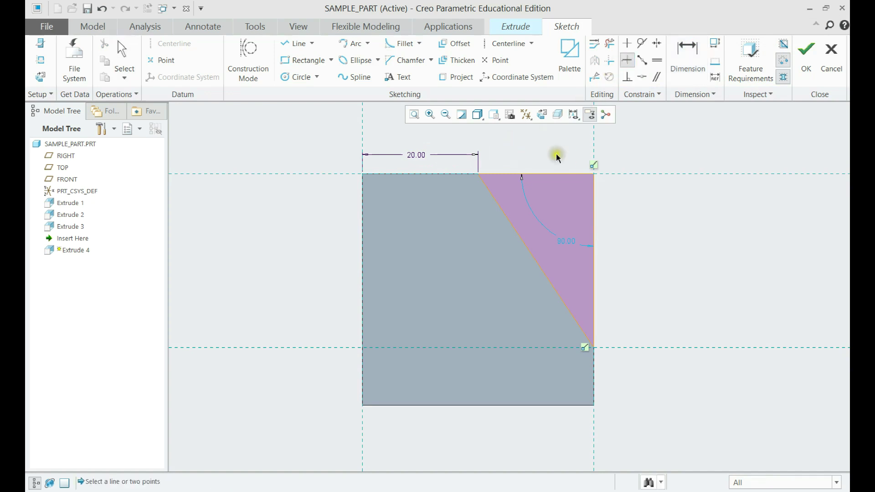
pyautogui.middleClick(550, 152)
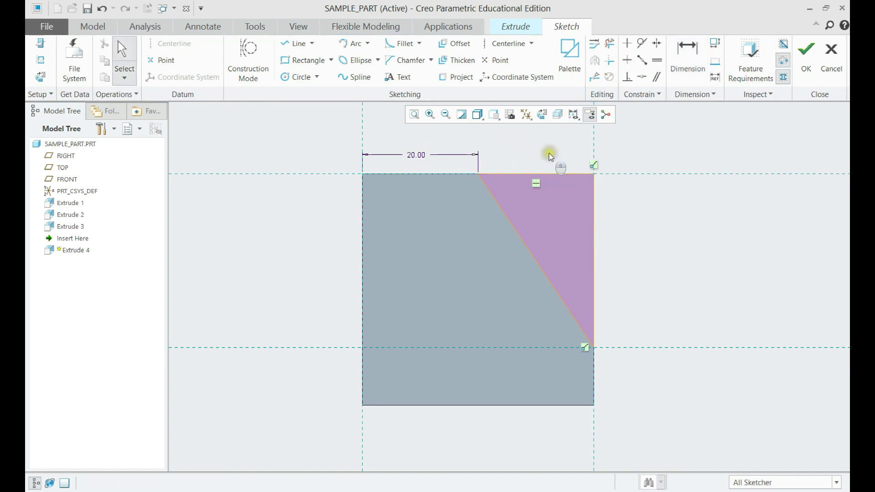
# Cut the triangular profile through all of the U-slot block, leaving a sloped face
pyautogui.click(805, 57)
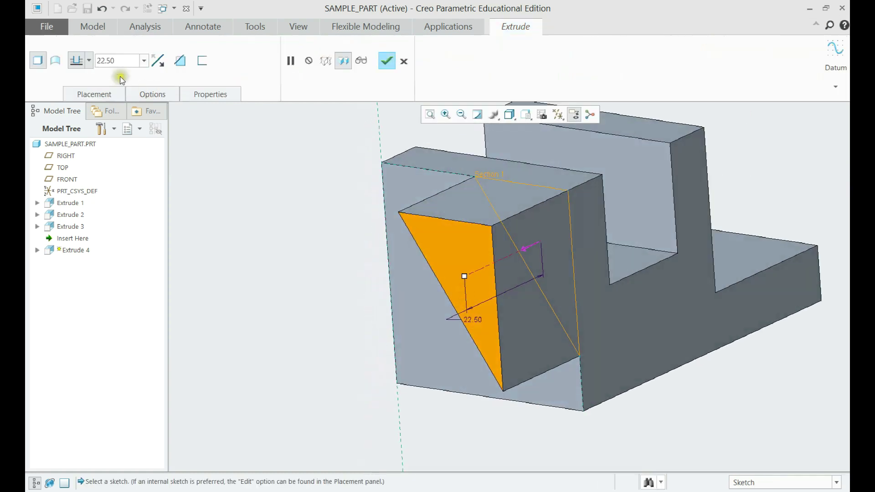
pyautogui.click(149, 61)
pyautogui.click(87, 61)
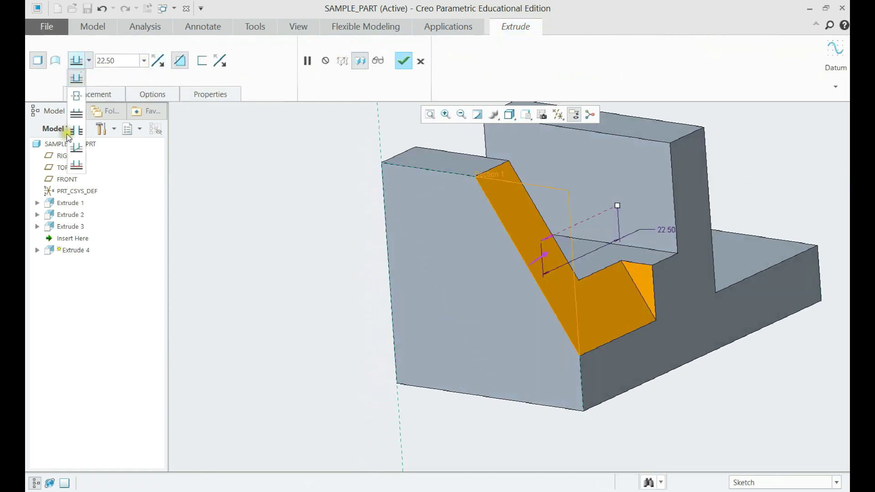
pyautogui.click(67, 133)
pyautogui.middleClick(291, 247)
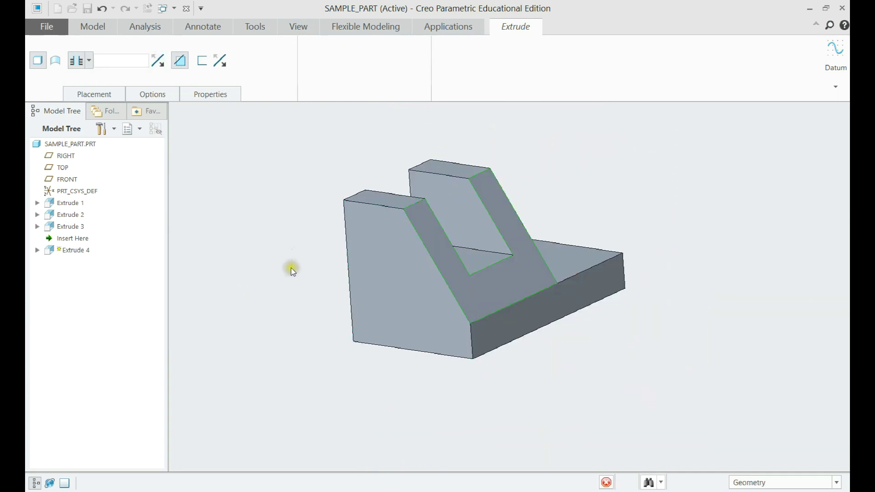
pyautogui.hotkey('ctrl', 'd')
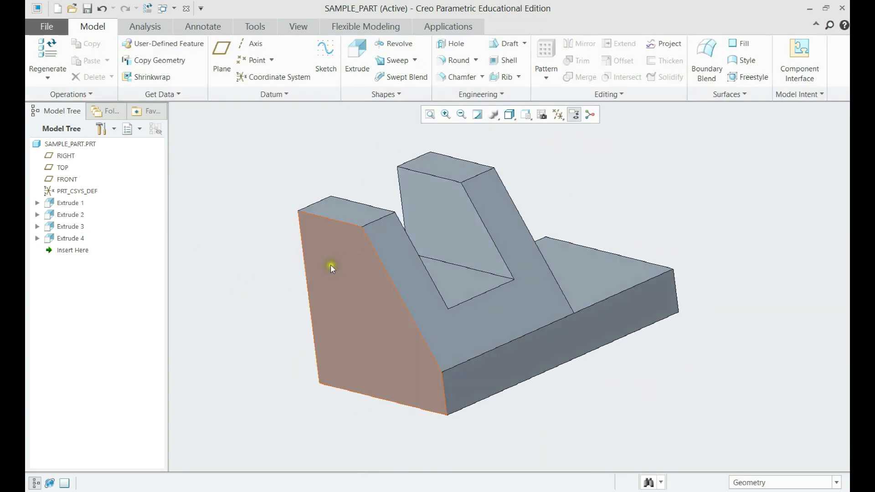
# Start a new extrusion sketched on the part's front face
pyautogui.click(357, 57)
pyautogui.moveTo(498, 260); pyautogui.dragTo(591, 300, button='middle')
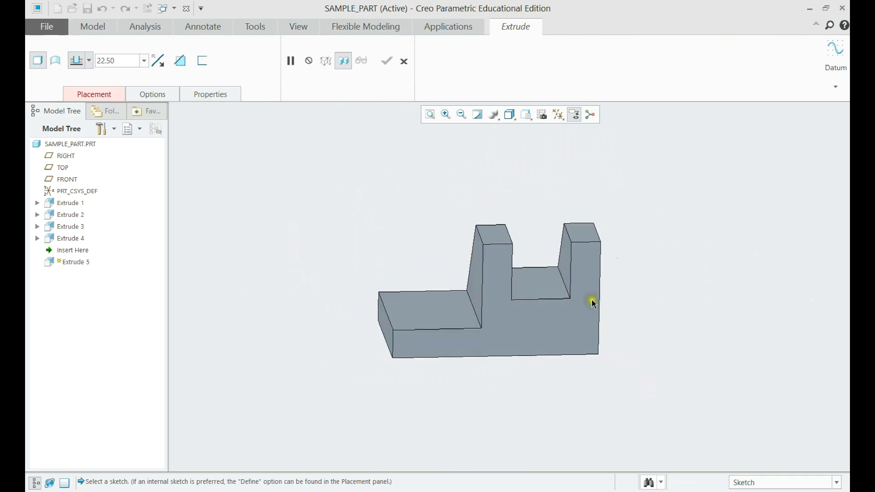
pyautogui.click(461, 324)
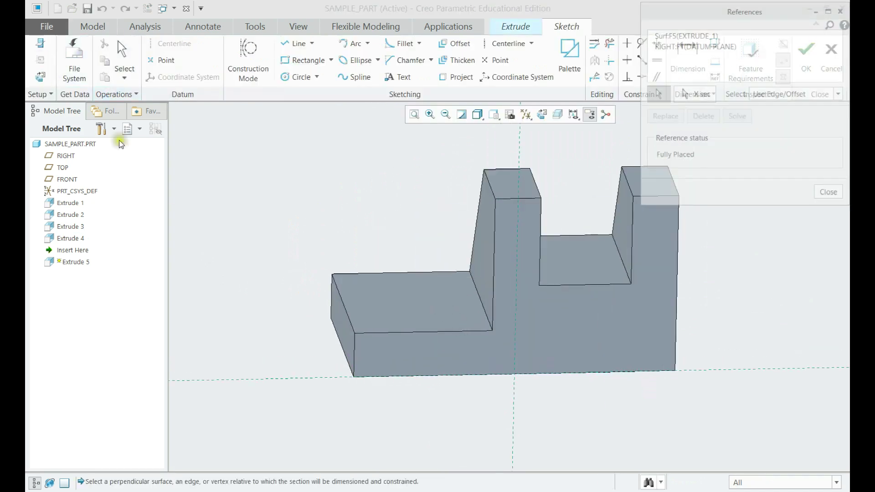
# Reference two base faces and the wall face, removing RIGHT and the extra reference
pyautogui.click(352, 336)
pyautogui.click(424, 307)
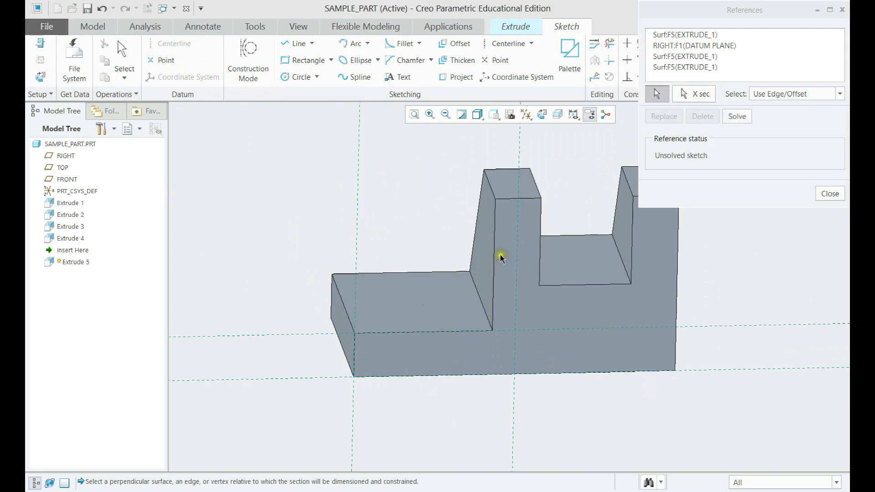
pyautogui.click(502, 254)
pyautogui.click(704, 45)
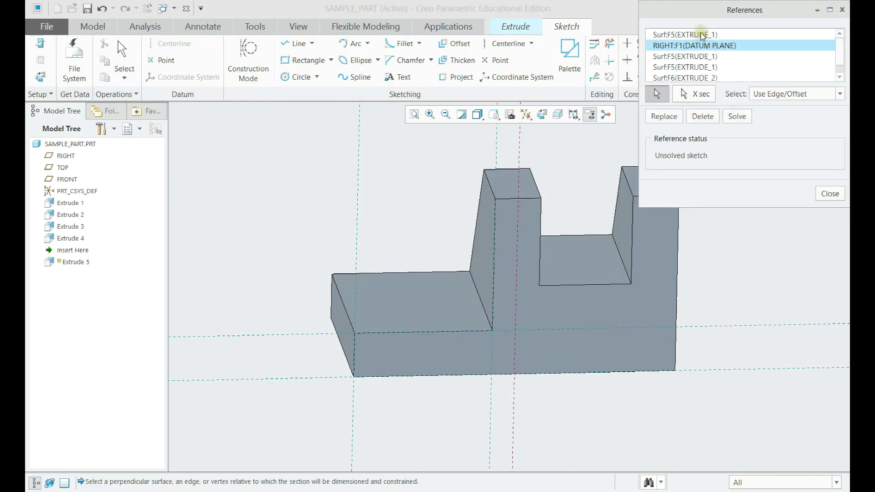
pyautogui.keyDown('ctrl'); pyautogui.click(701, 35); pyautogui.keyUp('ctrl')
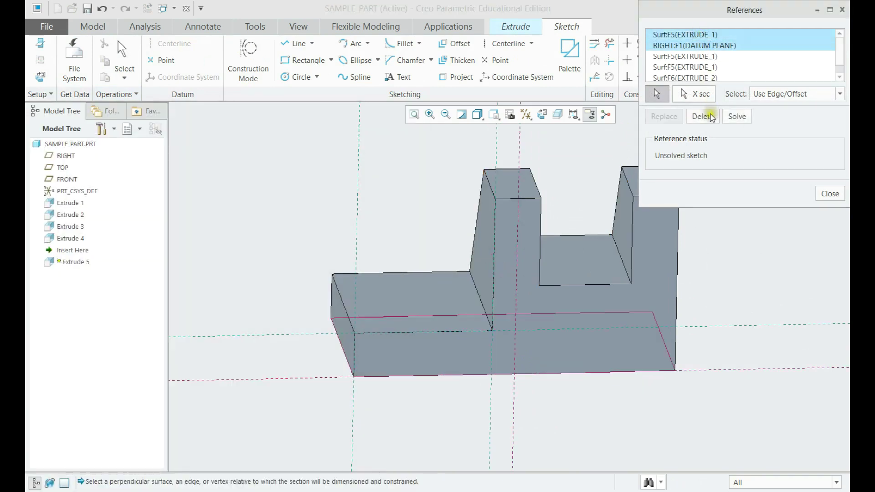
pyautogui.click(702, 117)
pyautogui.click(736, 117)
# In a straight-on sketch view, draw a quarter arc up from the base's upper-left corner
pyautogui.click(829, 193)
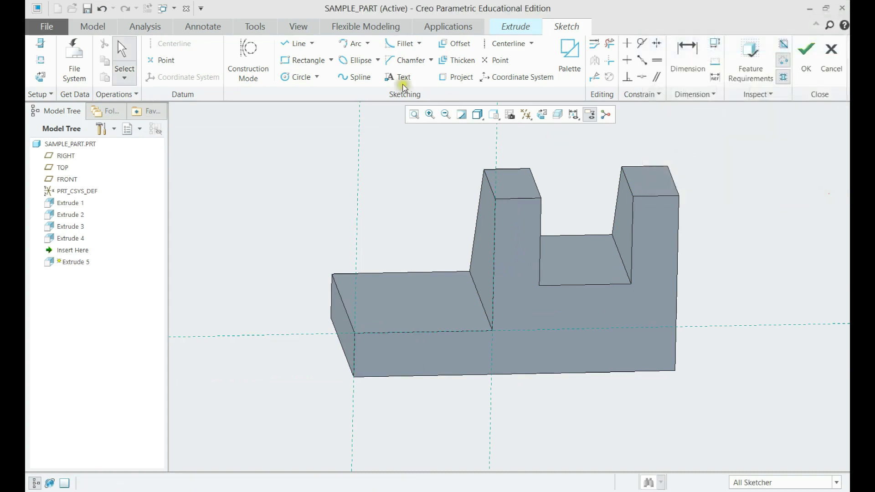
pyautogui.click(294, 43)
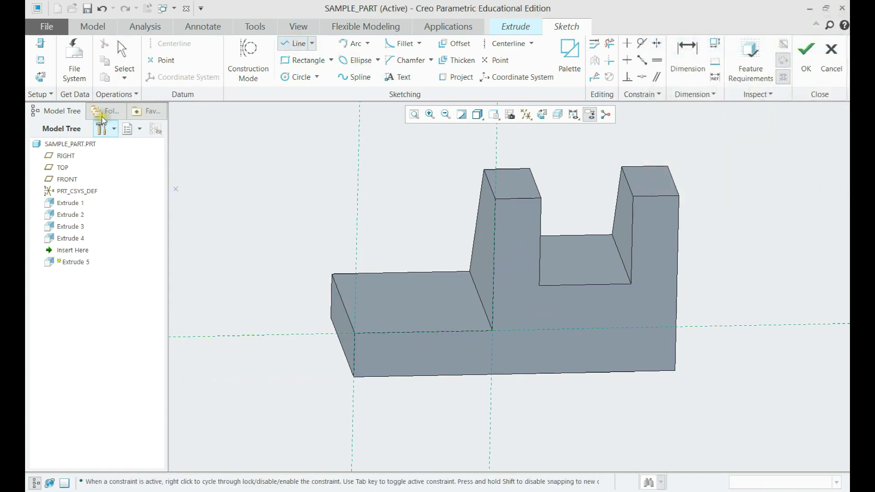
pyautogui.click(40, 76)
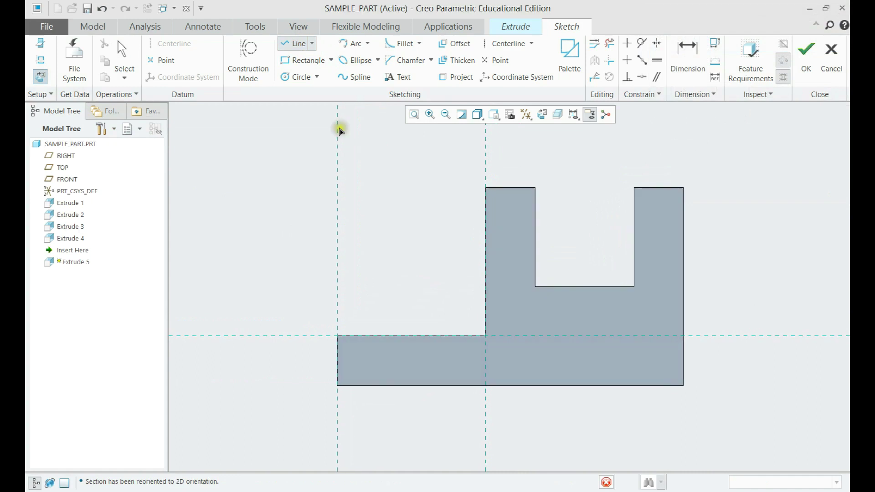
pyautogui.click(352, 43)
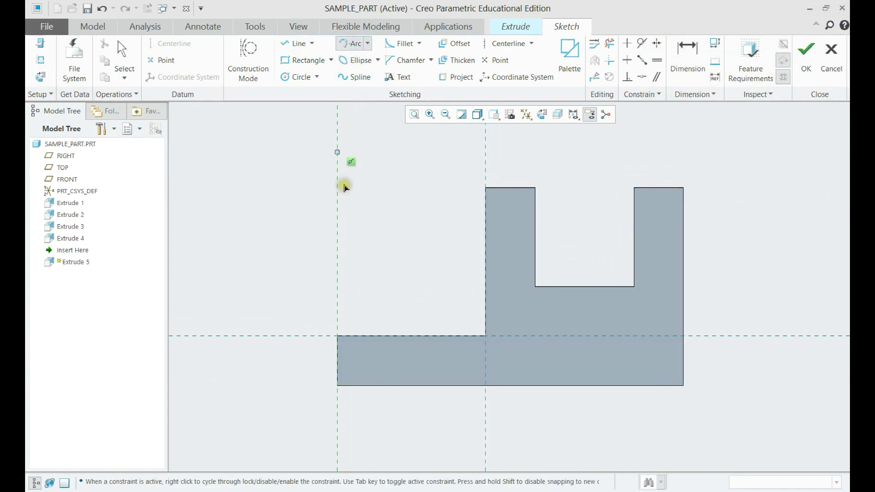
pyautogui.click(337, 336)
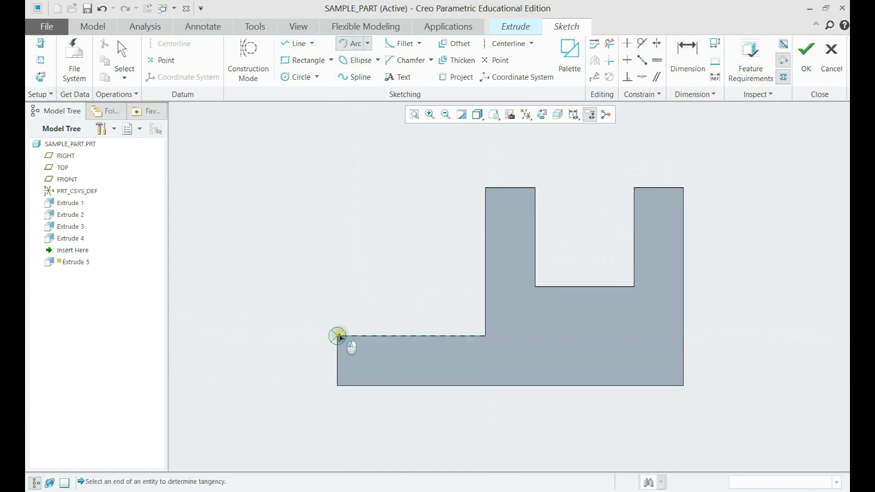
pyautogui.click(402, 261)
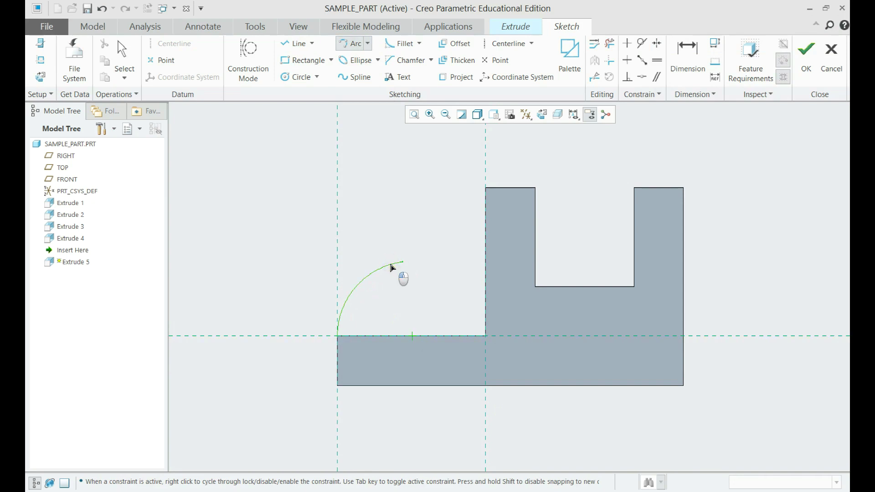
pyautogui.click(439, 224)
pyautogui.middleClick(439, 225)
# Draw three lines closing the profile against the block face and base
pyautogui.click(295, 44)
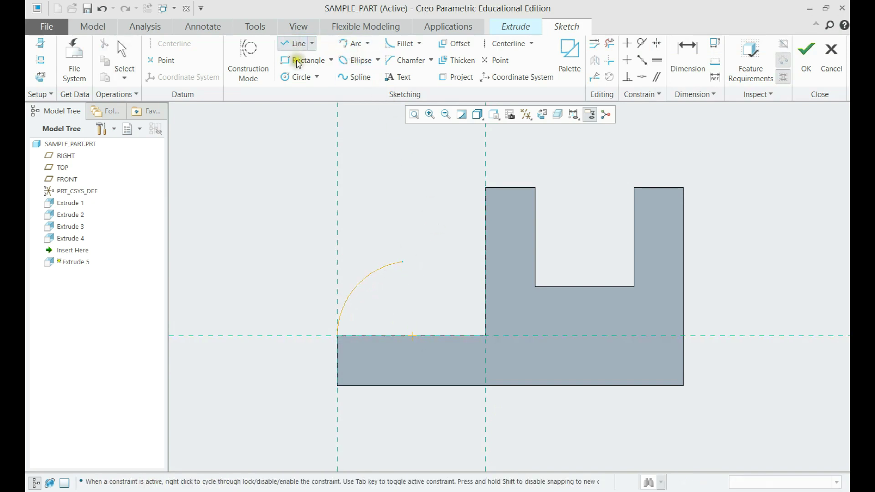
pyautogui.click(402, 261)
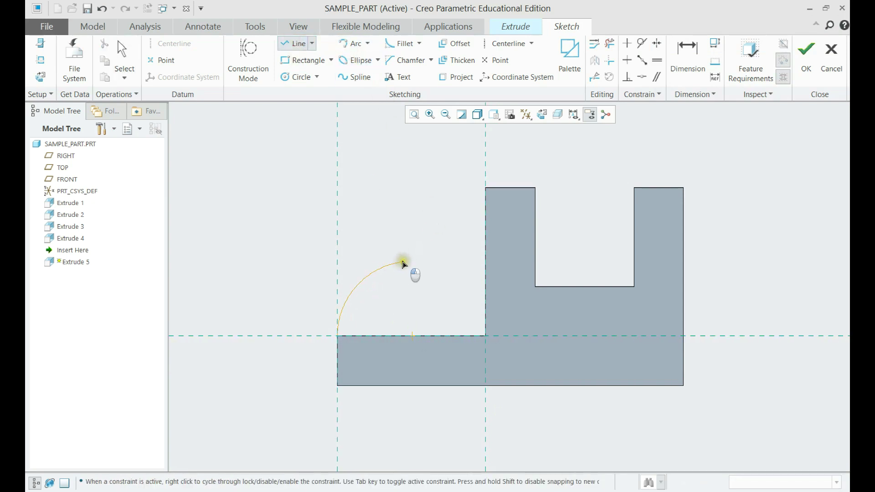
pyautogui.click(485, 262)
pyautogui.click(485, 336)
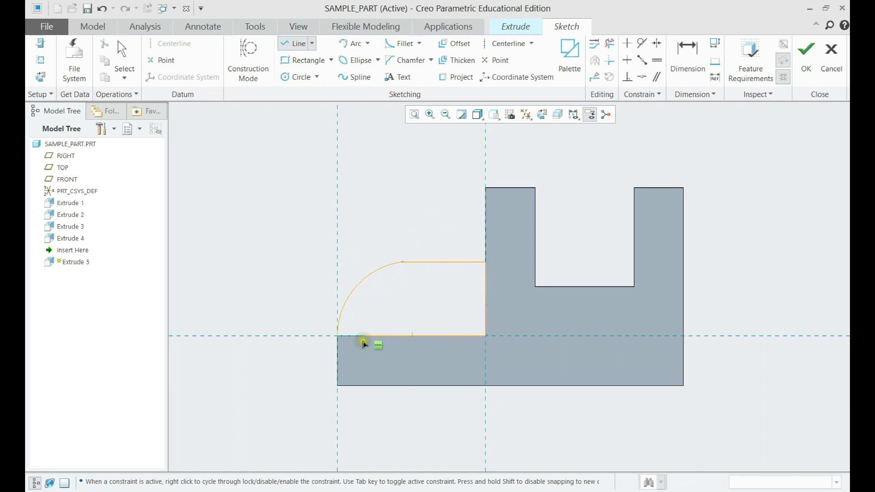
pyautogui.click(337, 335)
pyautogui.middleClick(293, 250)
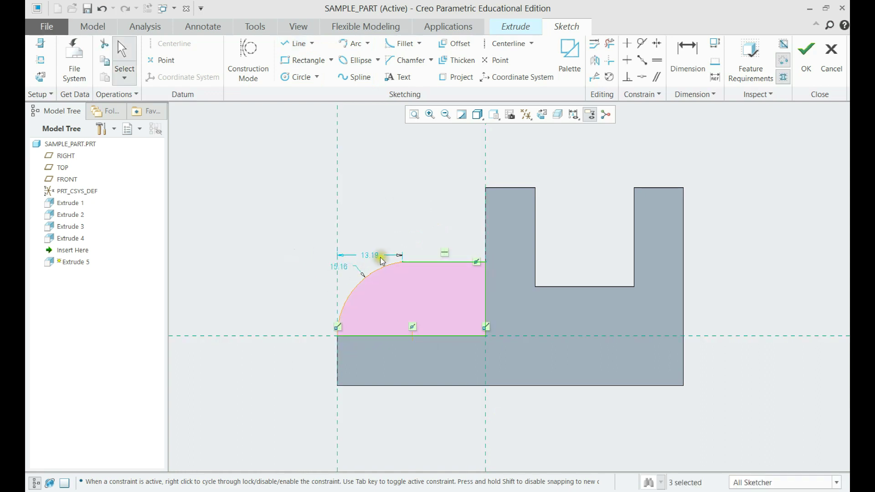
# Set the arc dimension to 20 and make it tangent to the top line
pyautogui.doubleClick(343, 267)
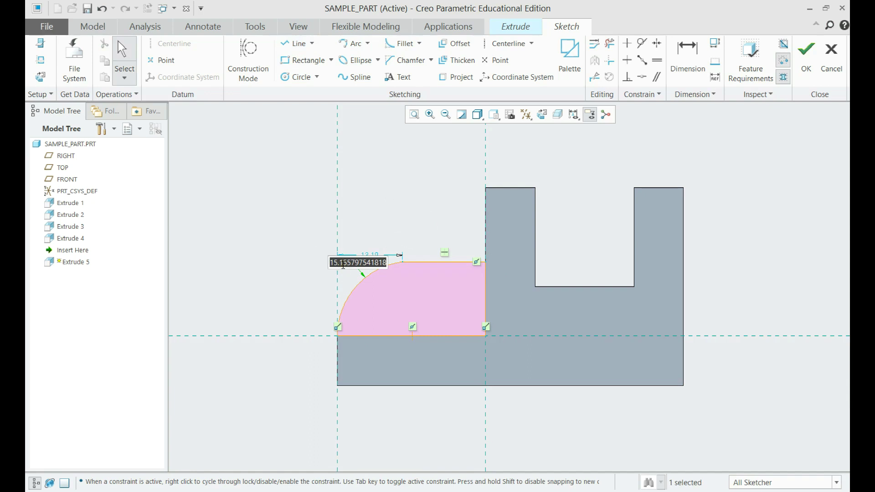
pyautogui.write('20')
pyautogui.press('Return')
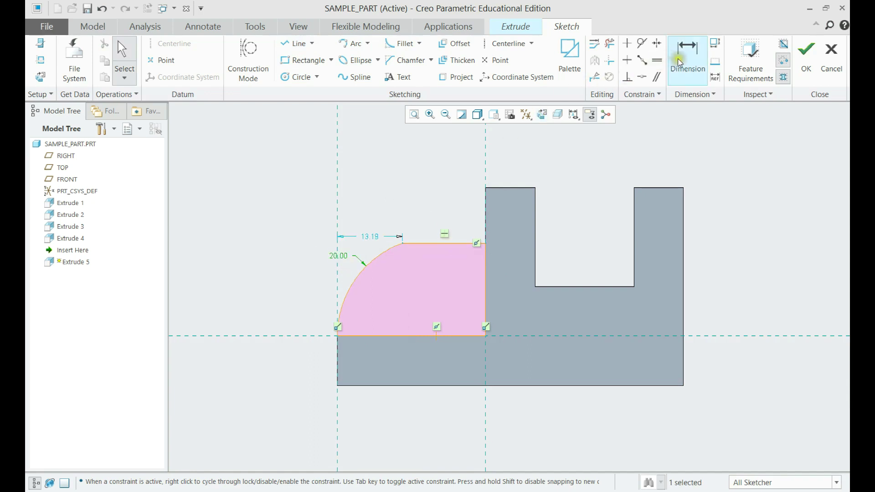
pyautogui.click(641, 43)
pyautogui.click(391, 253)
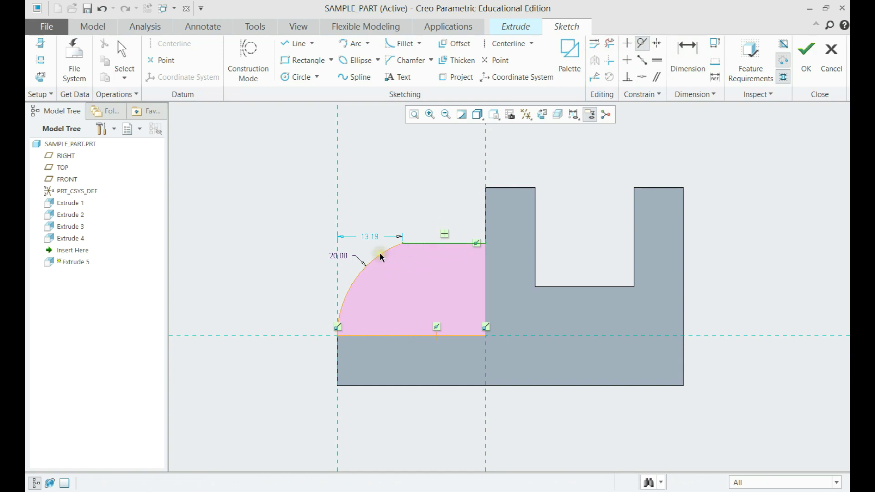
pyautogui.middleClick(434, 190)
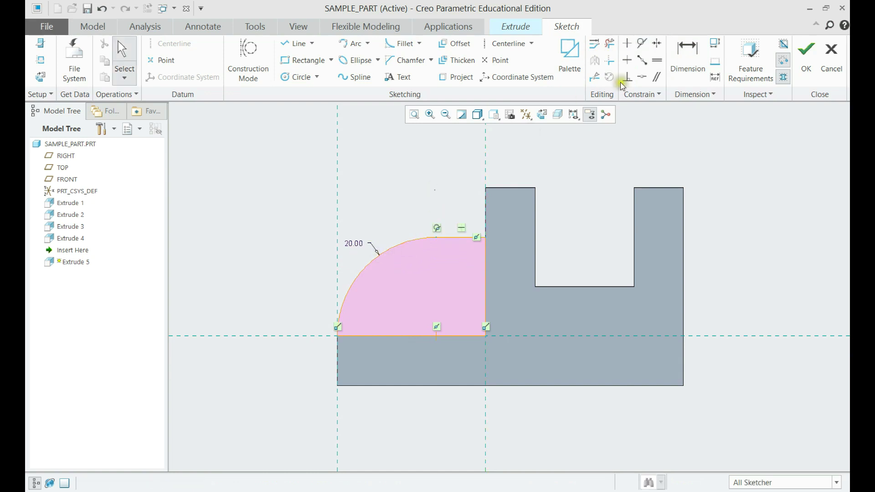
# Add the 20.00 height between top and bottom lines, deleting the conflicting Point On Entity constraint
pyautogui.click(687, 59)
pyautogui.click(453, 236)
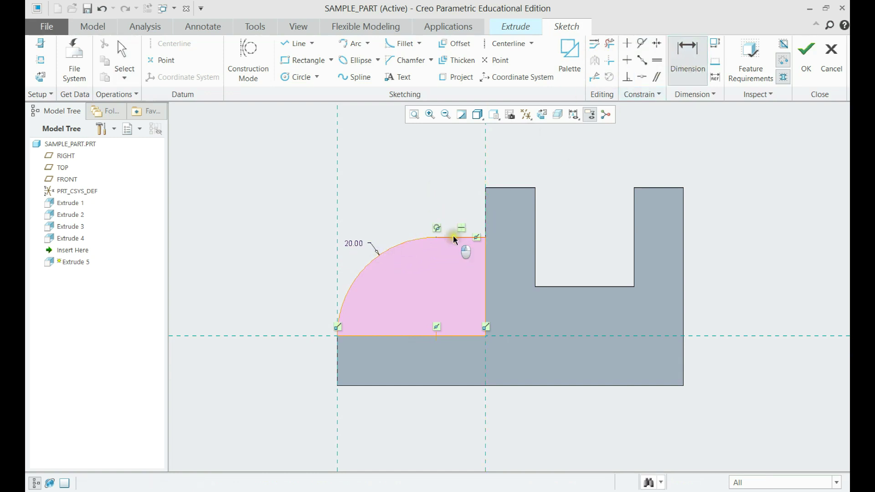
pyautogui.click(453, 335)
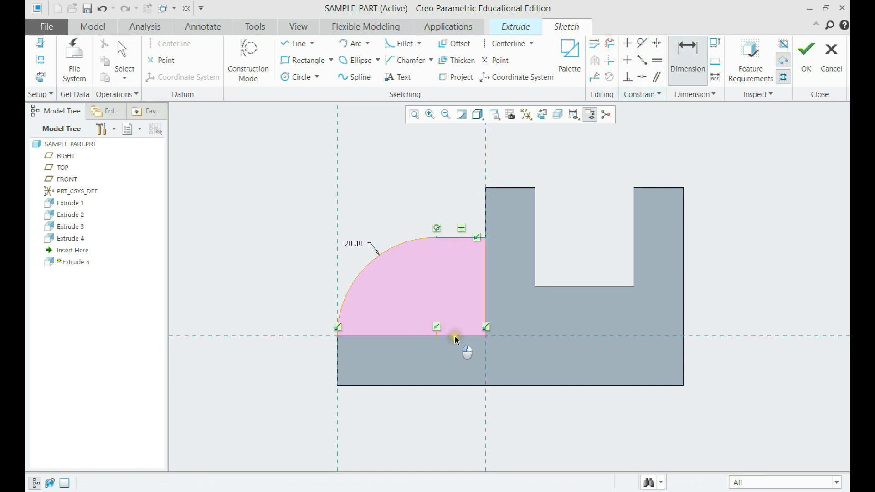
pyautogui.middleClick(505, 285)
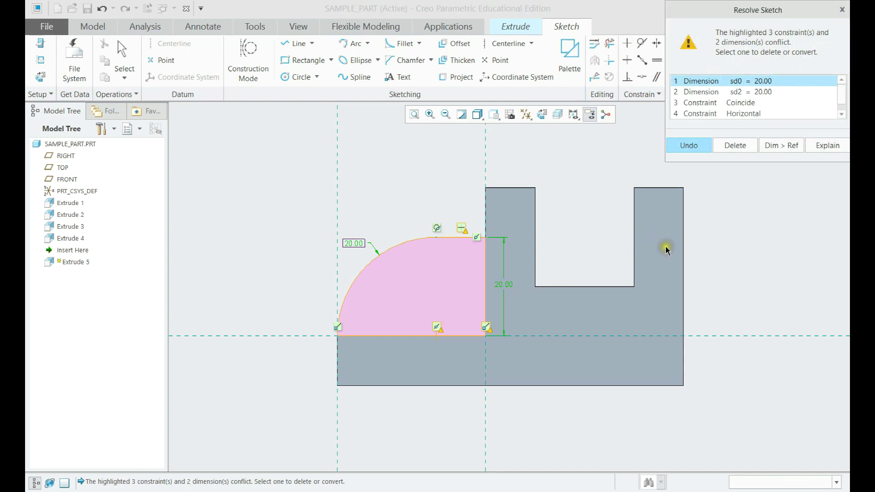
pyautogui.scroll(-1, 757, 93)
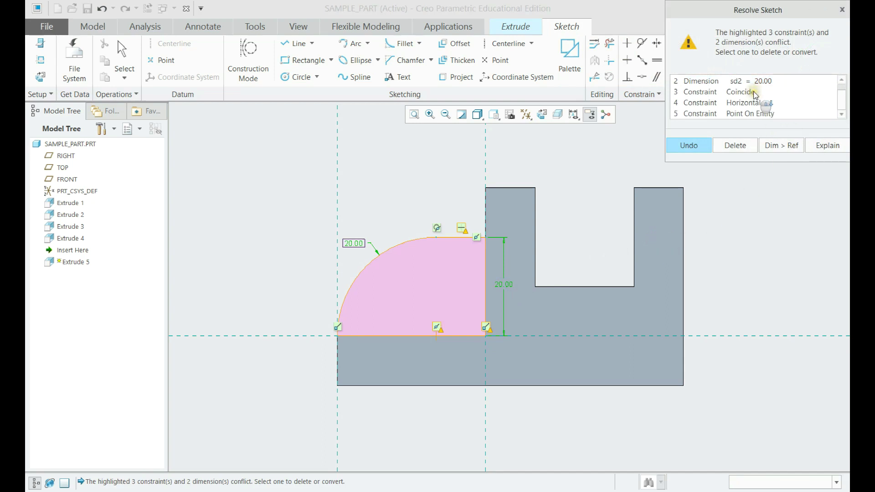
pyautogui.click(747, 115)
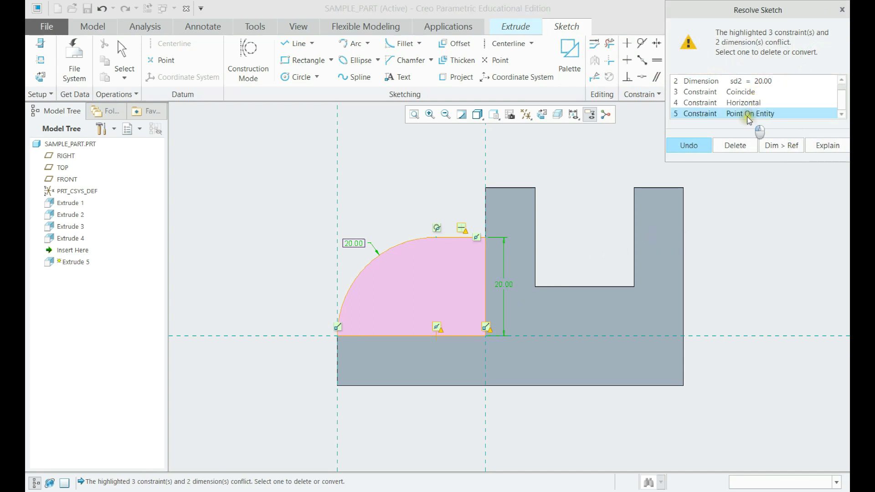
pyautogui.click(733, 147)
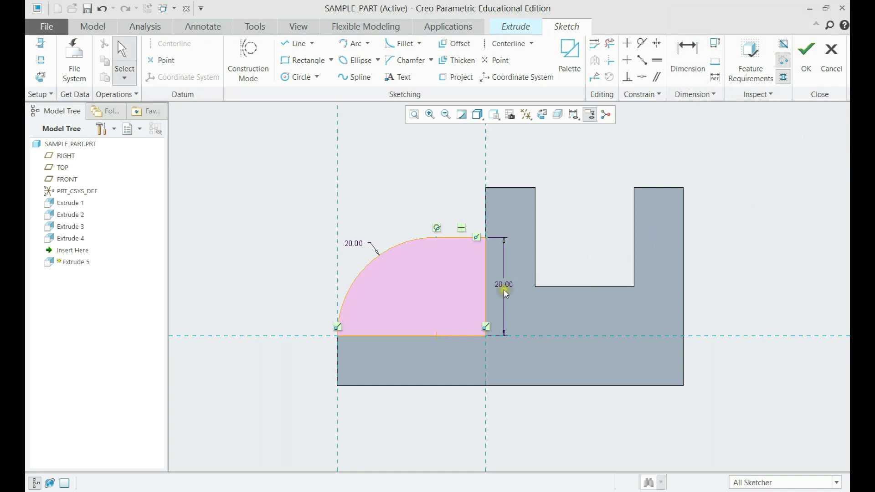
pyautogui.click(806, 60)
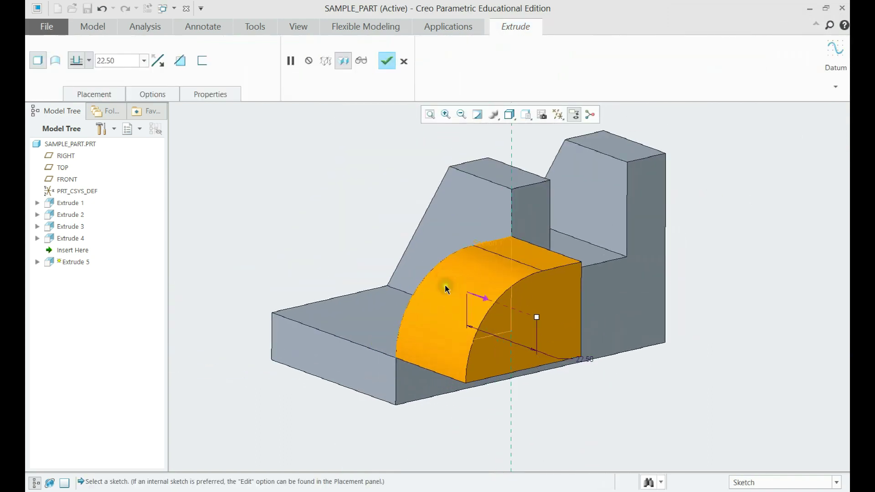
# Extrude the quarter-round profile 10.00 deep to the flipped side as Extrude 5
pyautogui.click(163, 60)
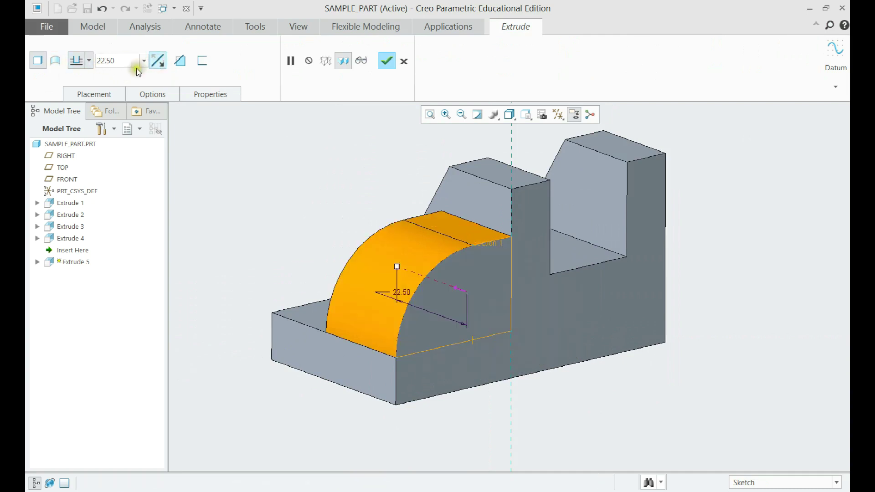
pyautogui.doubleClick(105, 61)
pyautogui.write('10')
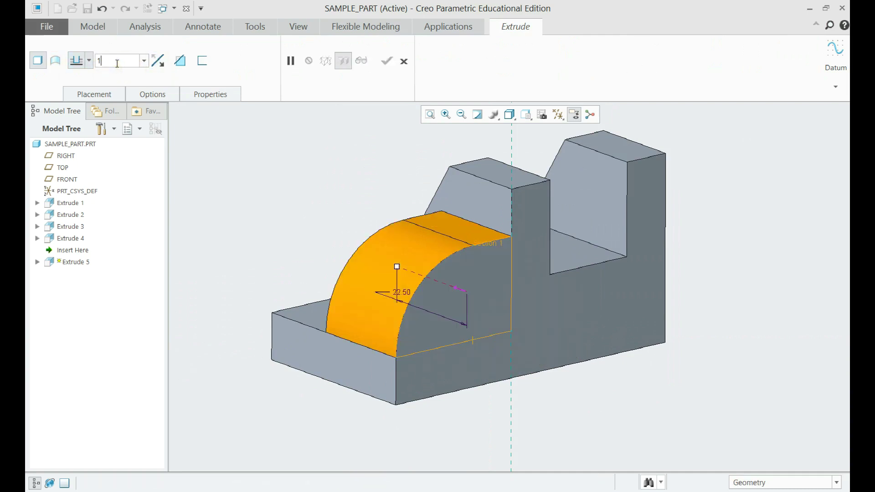
pyautogui.press('Return')
pyautogui.click(386, 63)
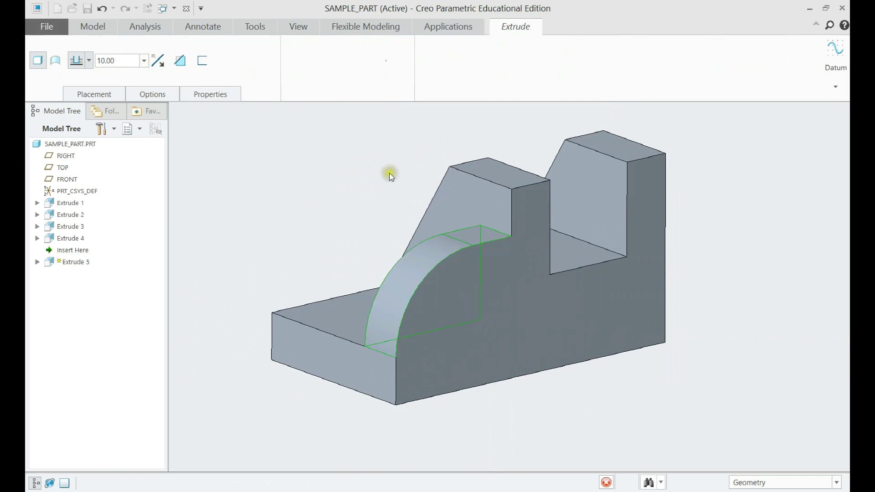
pyautogui.moveTo(349, 188); pyautogui.dragTo(592, 235, button='middle')
# Place a hole on the base's top face, offset from its right and front edges
pyautogui.click(449, 44)
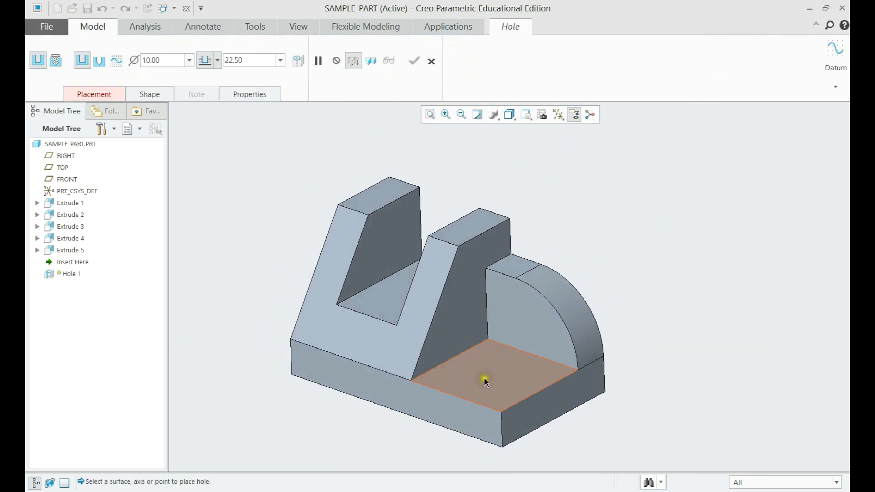
pyautogui.click(484, 376)
pyautogui.moveTo(518, 381); pyautogui.dragTo(540, 345, button='middle')
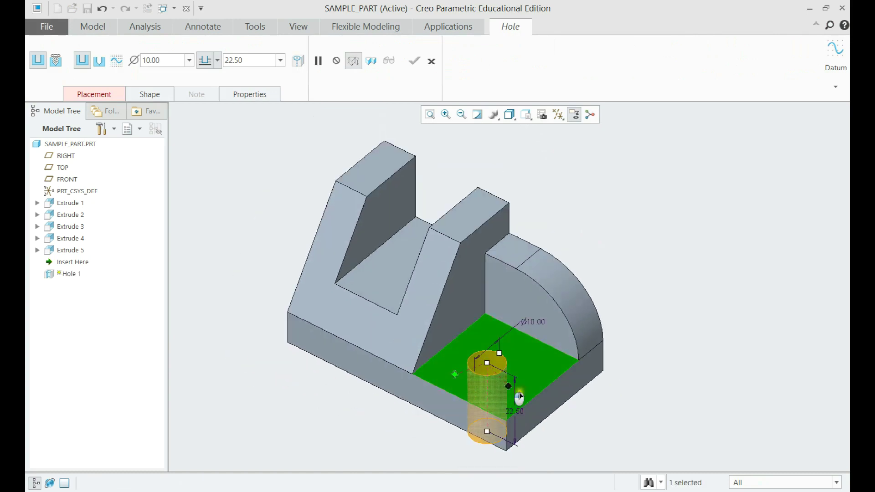
pyautogui.moveTo(508, 386); pyautogui.dragTo(542, 391)
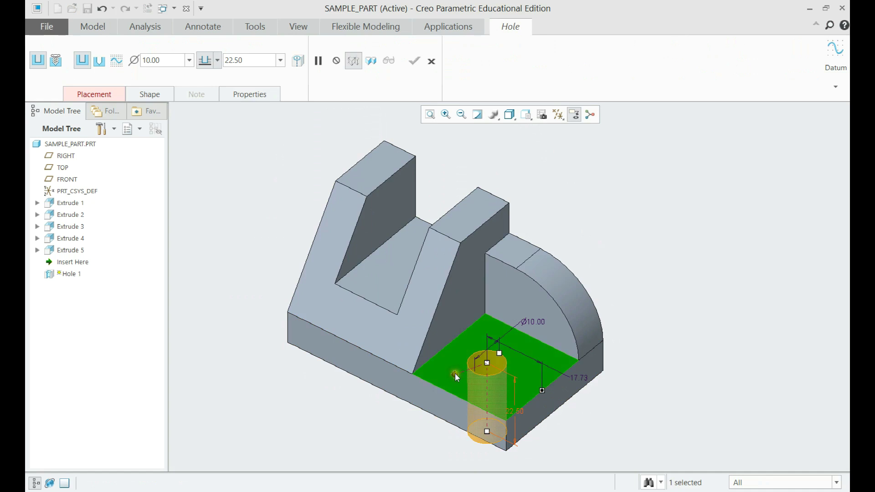
pyautogui.moveTo(455, 377); pyautogui.dragTo(446, 410)
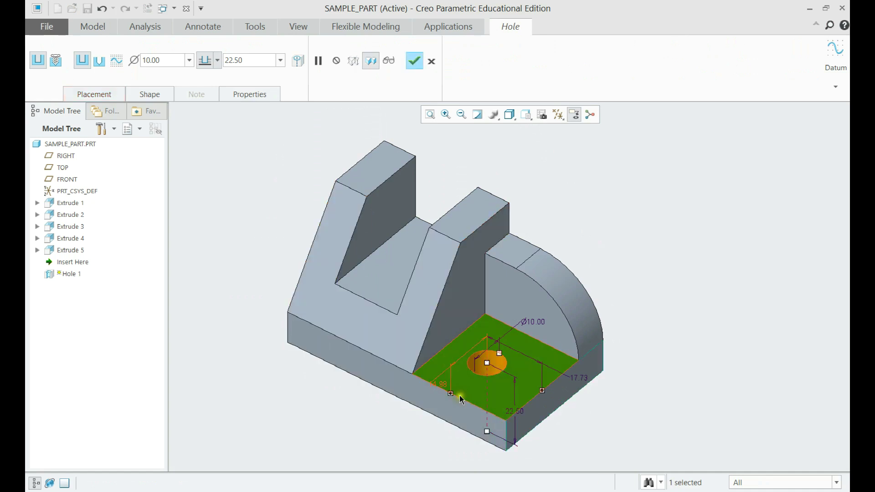
# Set both hole offsets to 15 and make the Ø10 hole Through All
pyautogui.doubleClick(439, 384)
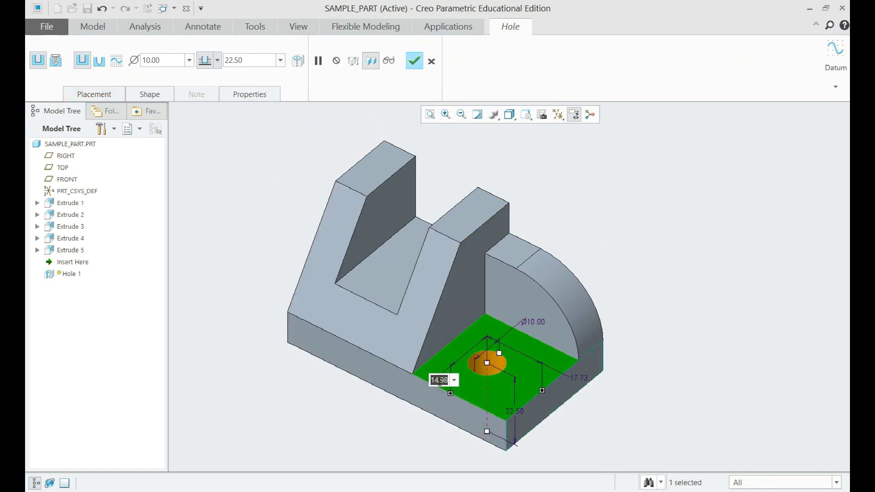
pyautogui.write('15')
pyautogui.press('Return')
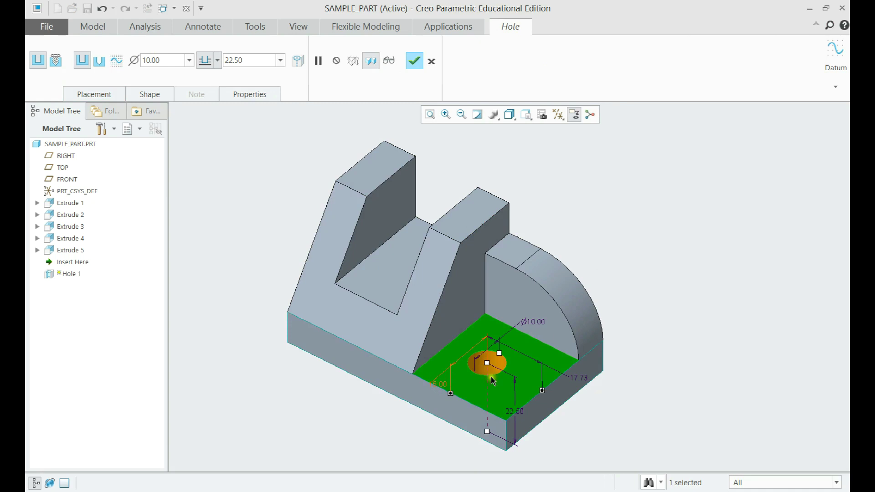
pyautogui.doubleClick(582, 380)
pyautogui.press('Return')
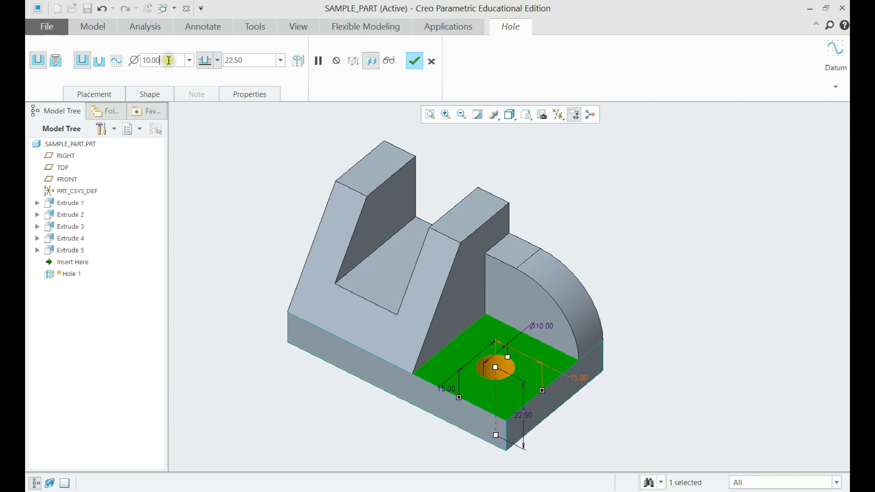
pyautogui.click(215, 59)
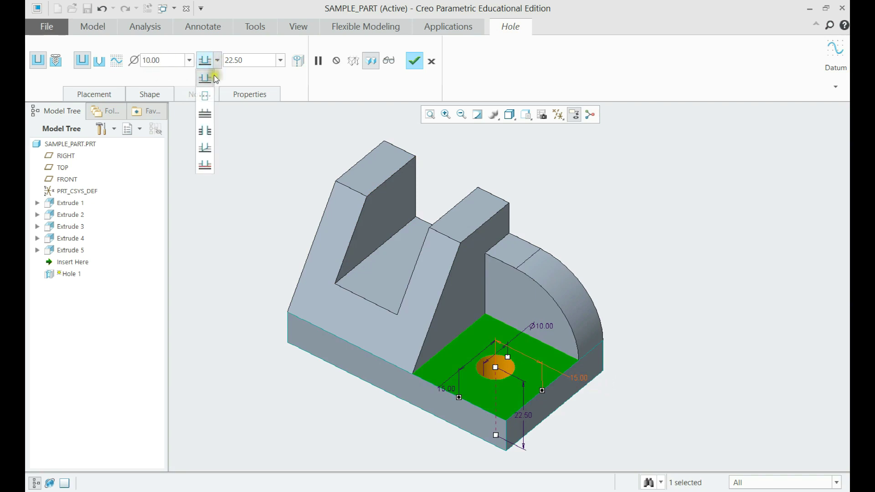
pyautogui.click(209, 132)
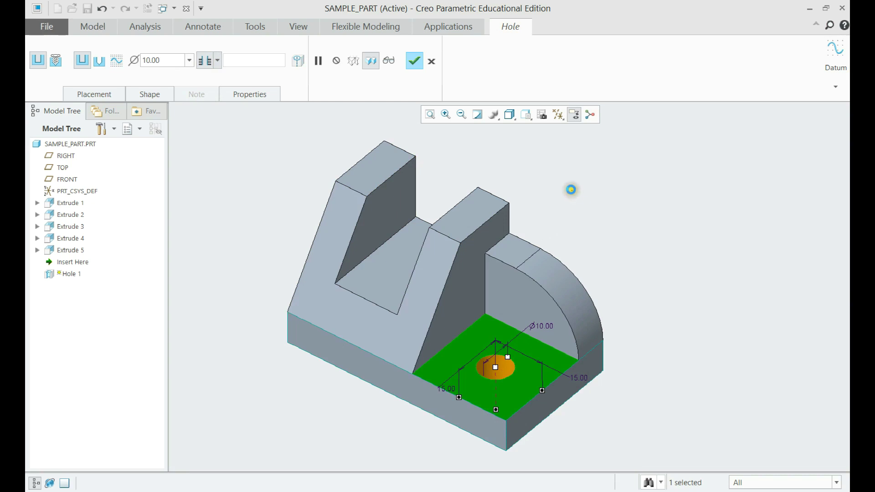
pyautogui.click(413, 62)
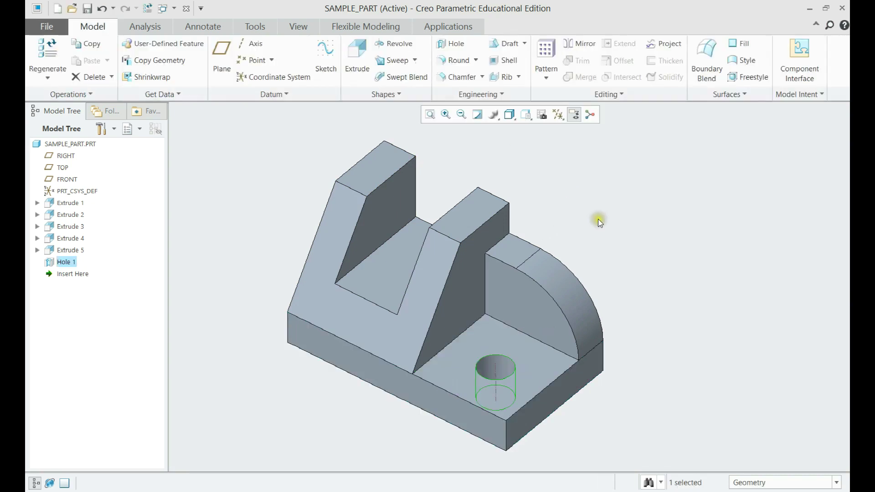
# Orbit and zoom in for a frontal view of the finished part and its base hole
pyautogui.moveTo(566, 227); pyautogui.dragTo(562, 261, button='middle')
pyautogui.scroll(3, 555, 286)
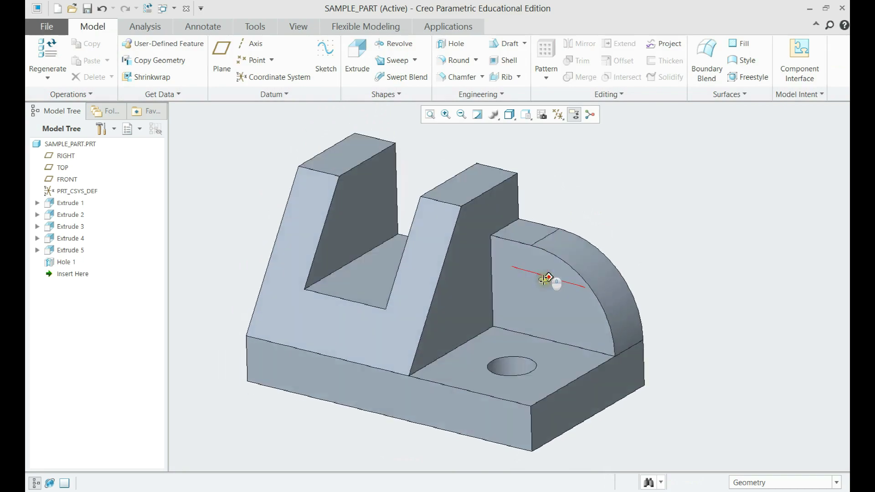